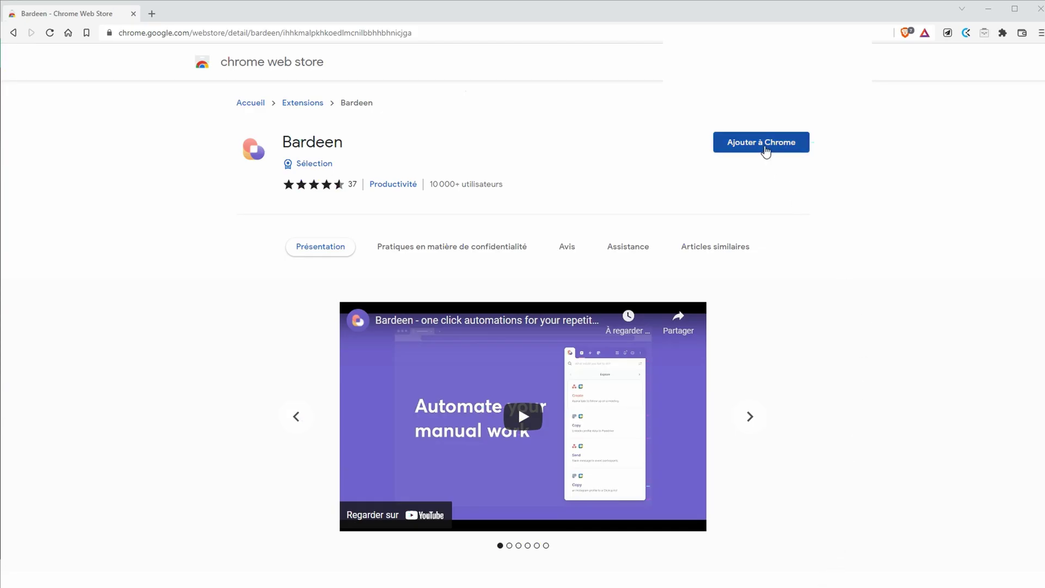
# Install the Bardeen extension from the Chrome Web Store and sign in to it with Google.
pyautogui.click(765, 148)
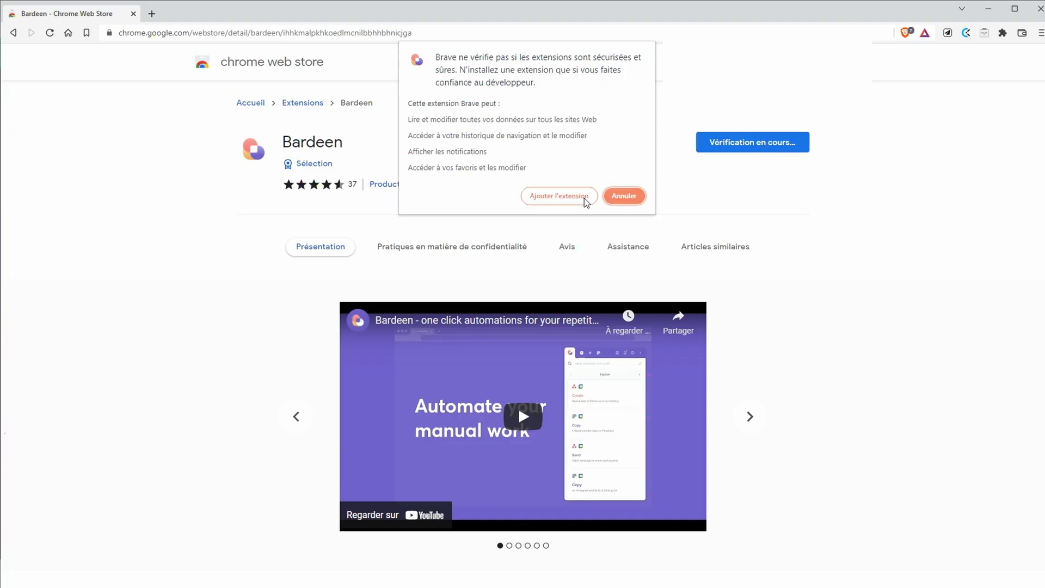
pyautogui.click(577, 201)
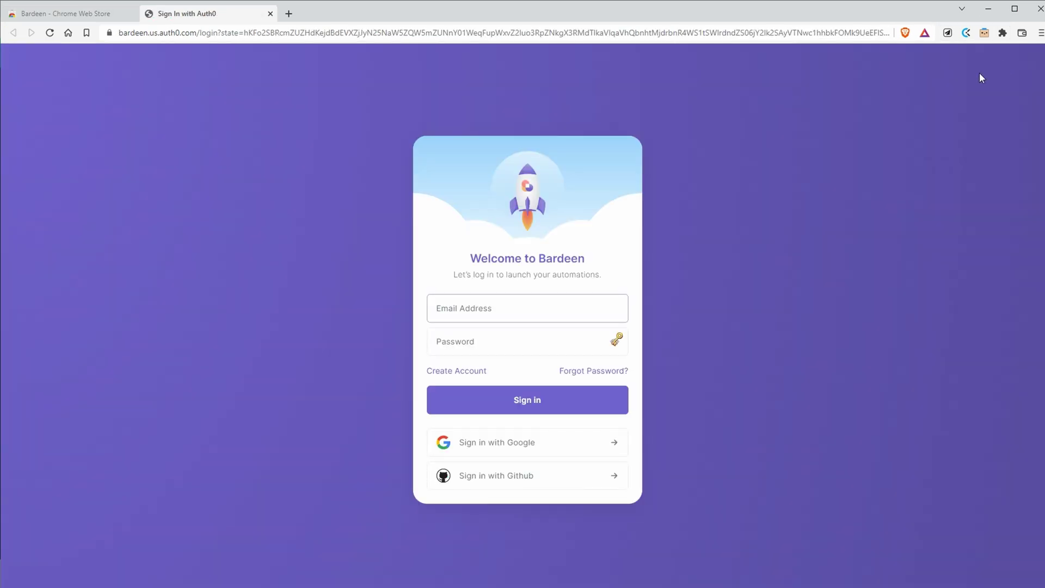
pyautogui.click(581, 448)
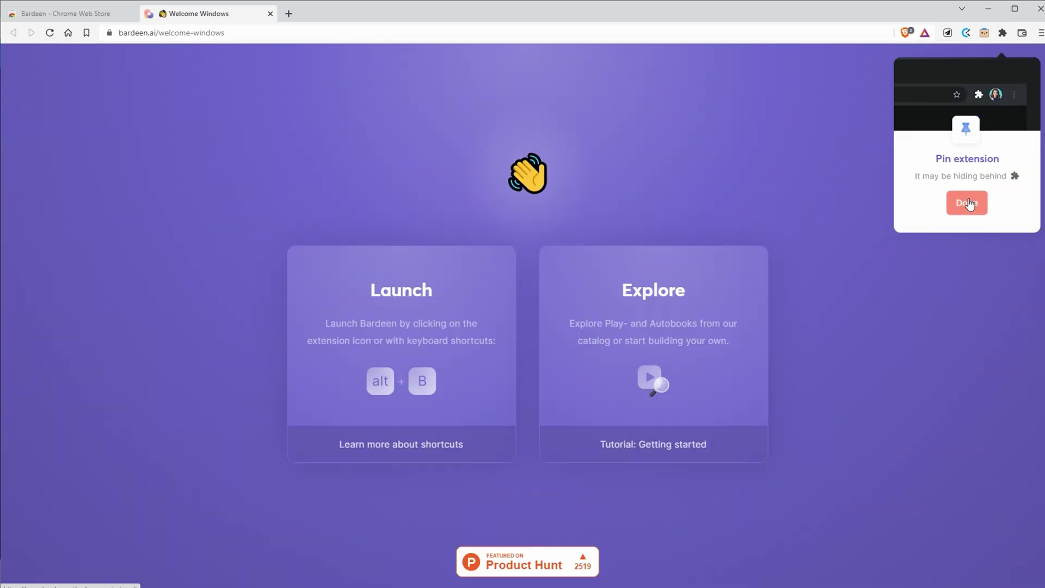
# Pin the Bardeen extension to the browser's toolbar.
pyautogui.click(1003, 32)
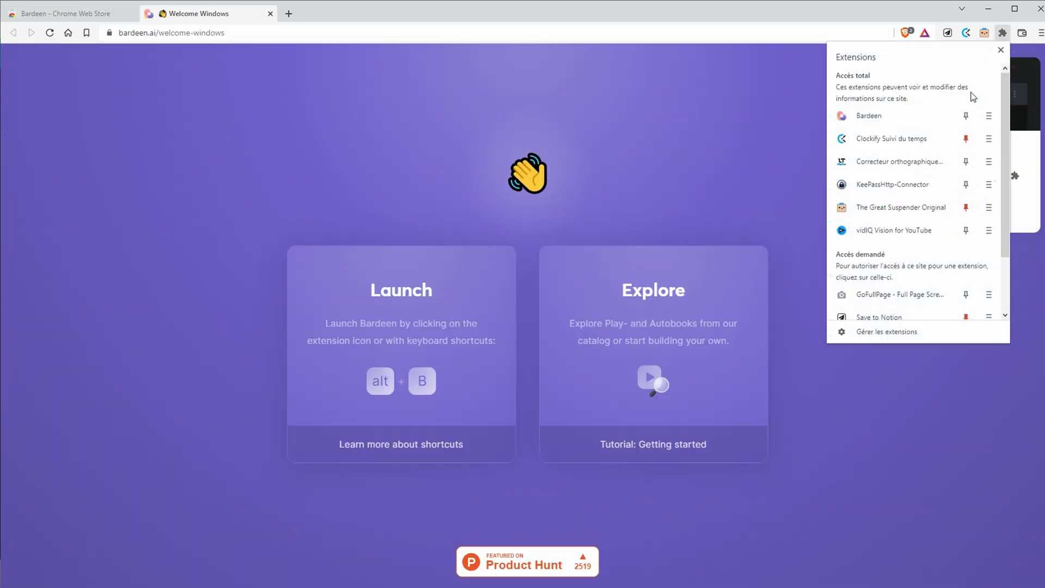
pyautogui.click(967, 116)
pyautogui.click(779, 120)
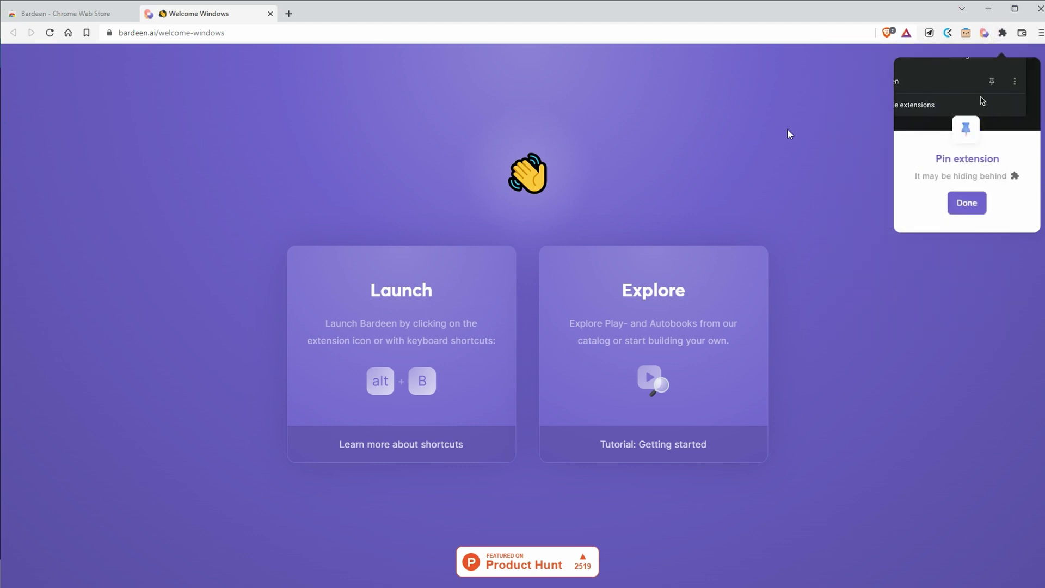
# Open the Bardeen extension and look over its Playbooks and Autobooks sections.
pyautogui.click(984, 32)
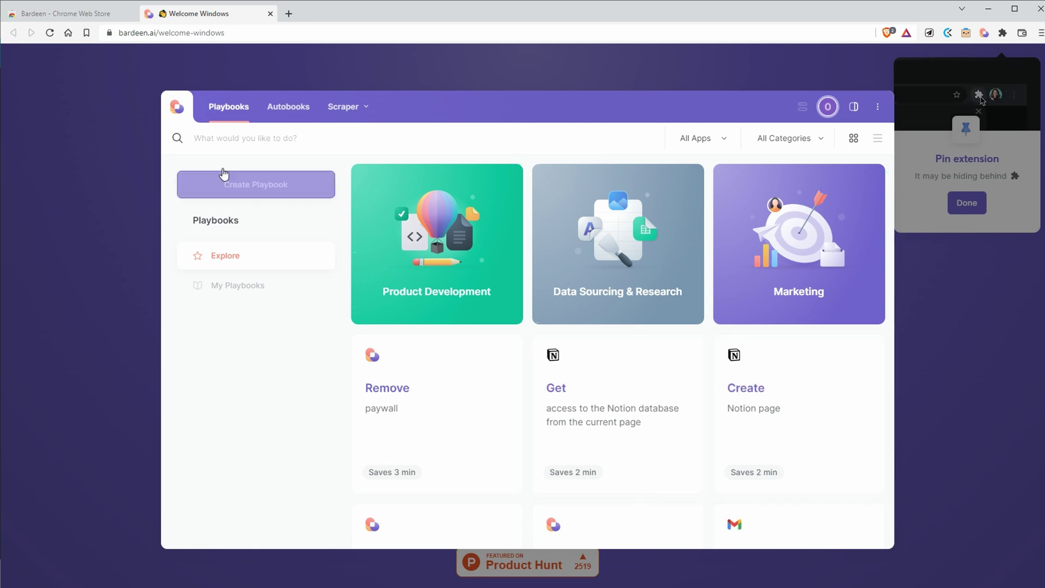
pyautogui.click(225, 118)
pyautogui.click(289, 111)
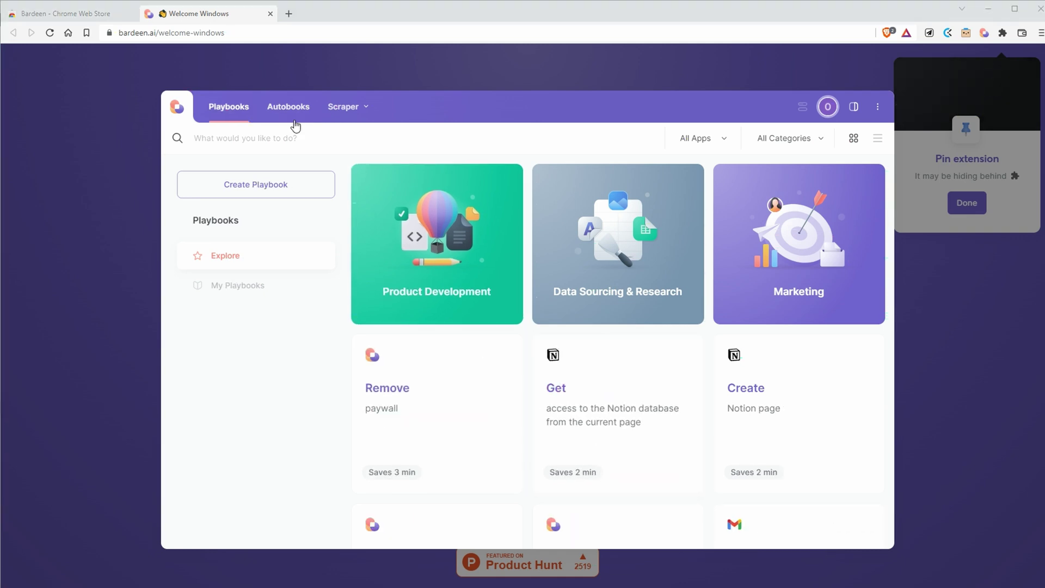
pyautogui.click(292, 112)
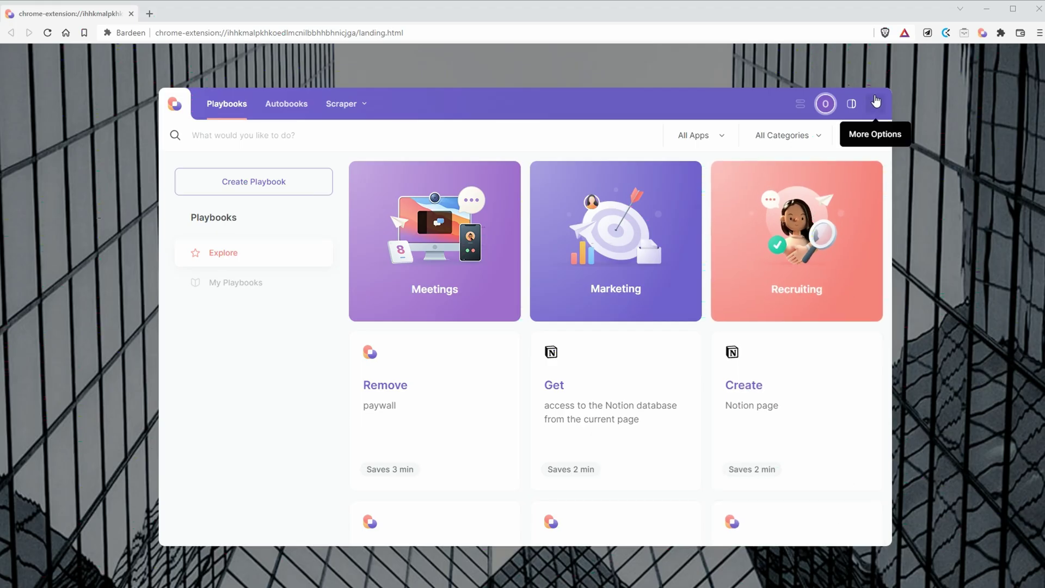
# Connect the Notion (Beta API) integration from Bardeen's Integration Catalog, granting access to the Home page.
pyautogui.click(877, 102)
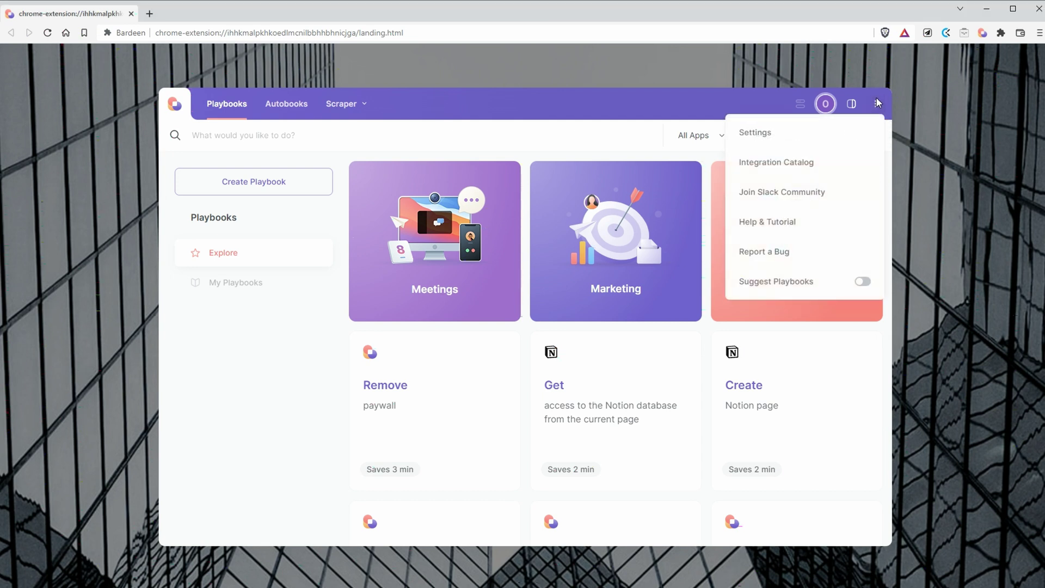
pyautogui.click(852, 139)
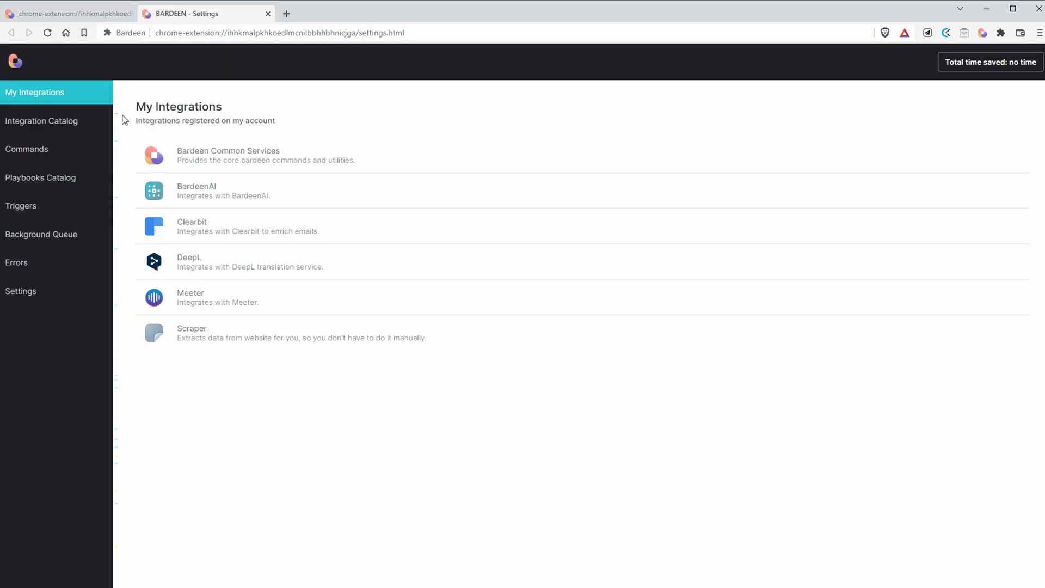
pyautogui.click(81, 120)
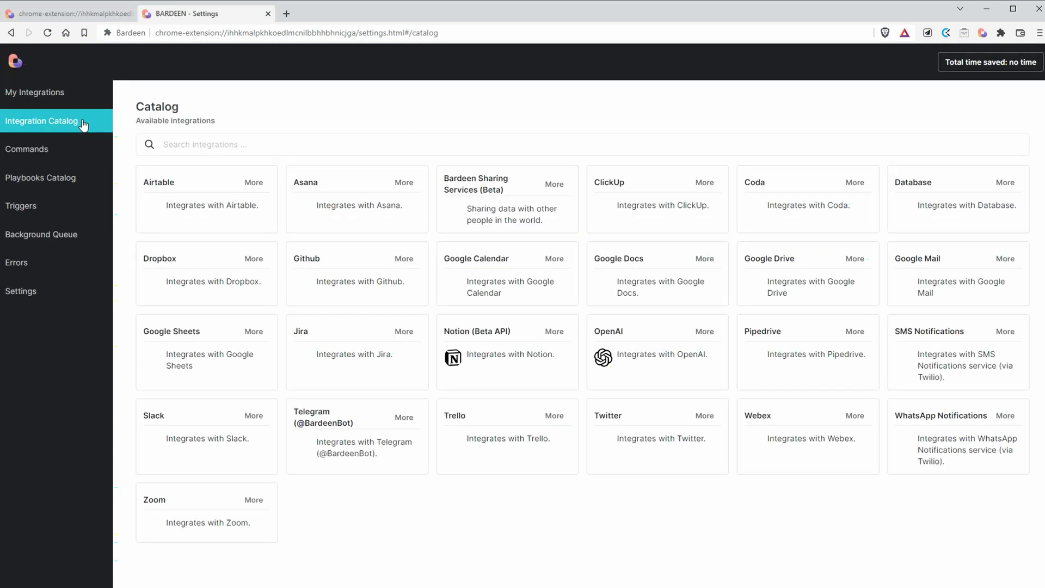
pyautogui.click(527, 360)
pyautogui.click(499, 367)
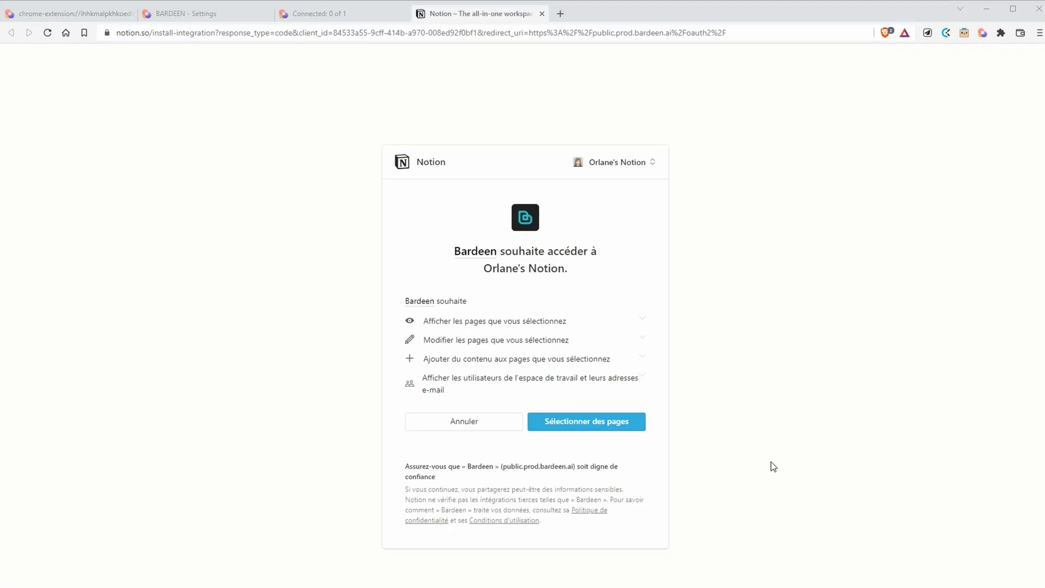
pyautogui.click(610, 428)
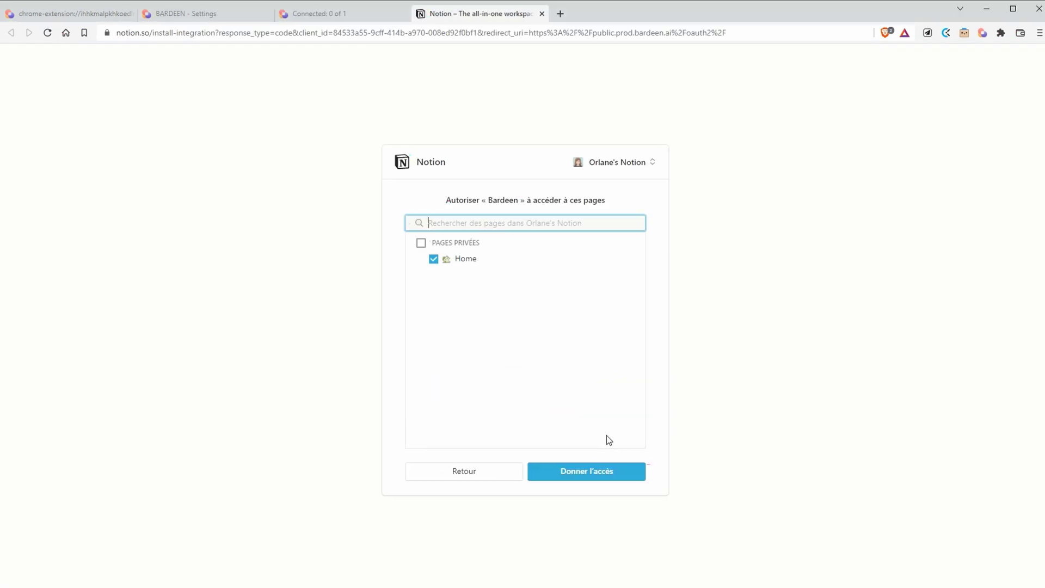
pyautogui.click(578, 481)
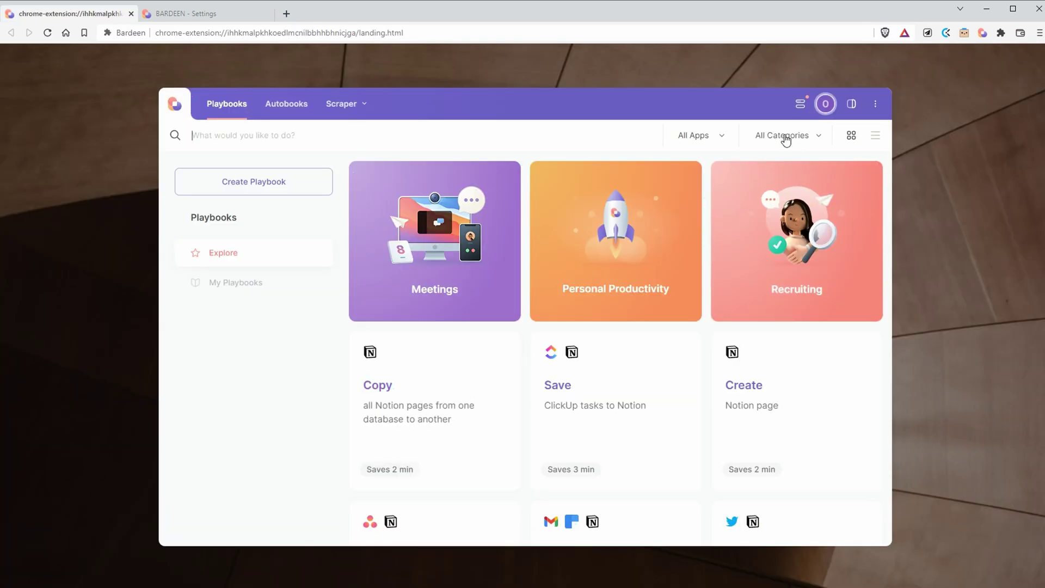
pyautogui.click(726, 140)
pyautogui.scroll(-2, 661, 354)
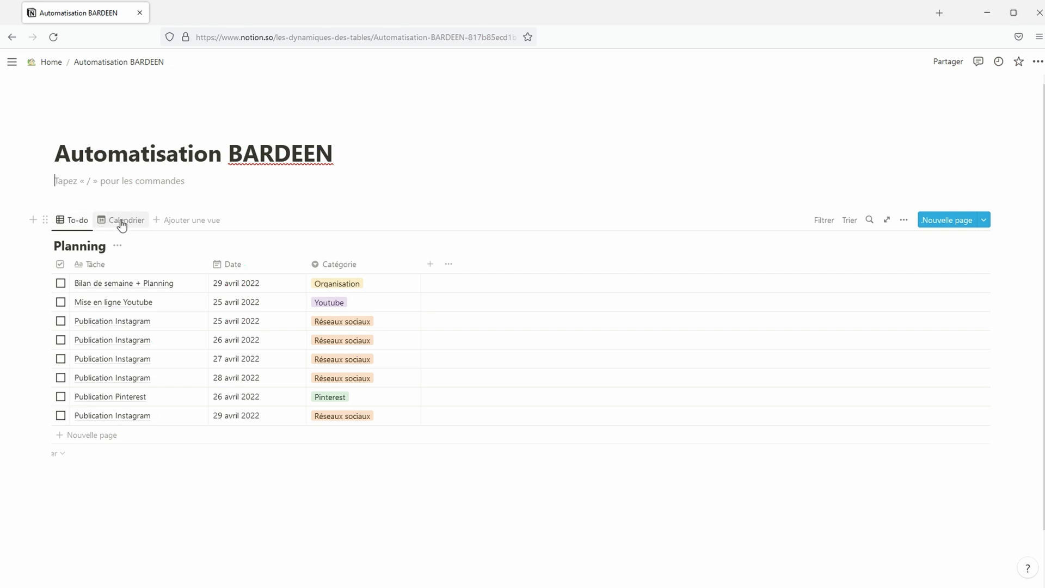
# In Notion, open the Planning database's Calendrier view as a full page and invite the Bardeen integration to it.
pyautogui.click(121, 221)
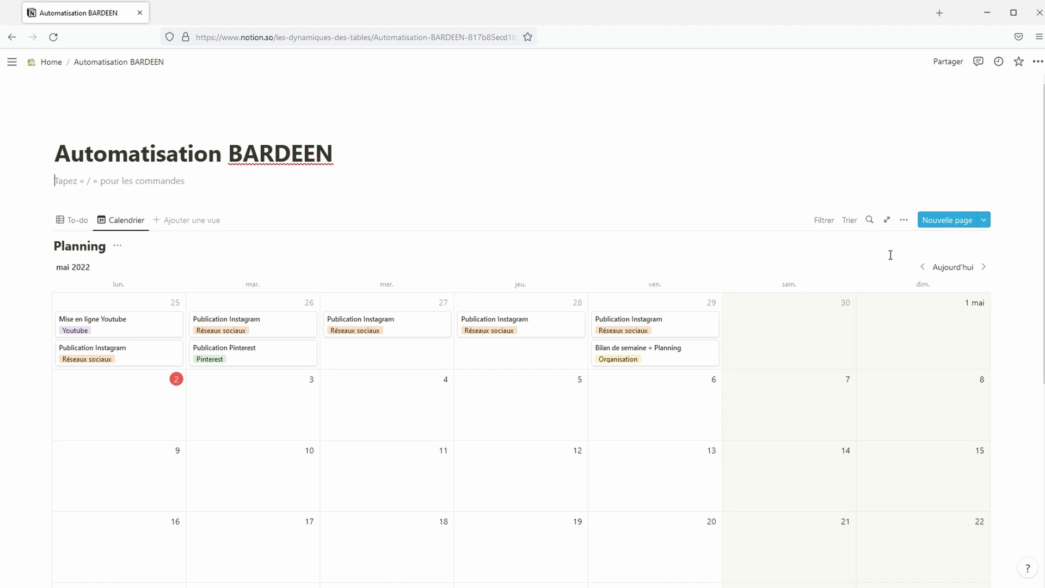
pyautogui.click(888, 221)
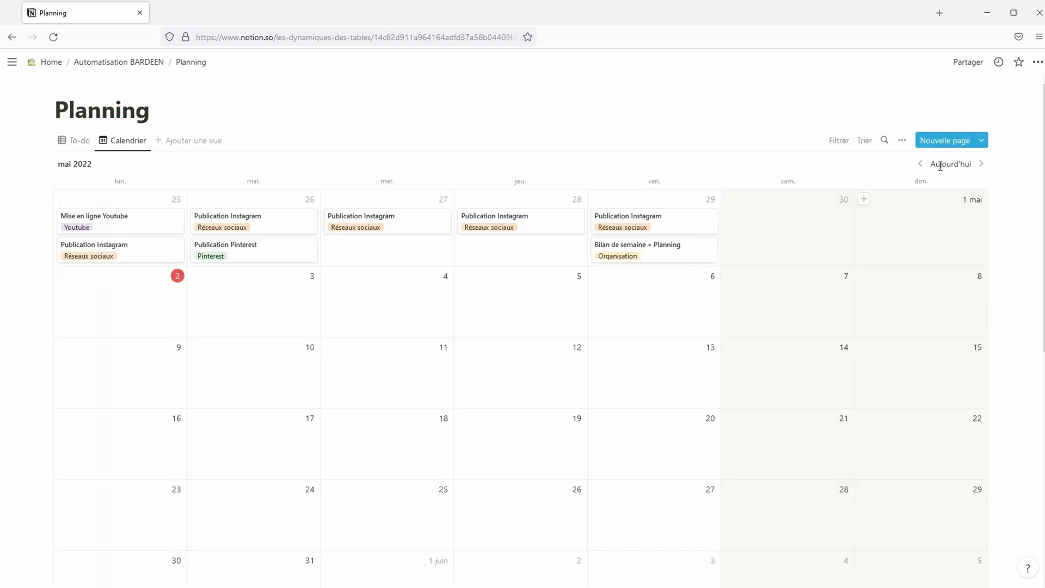
pyautogui.click(962, 66)
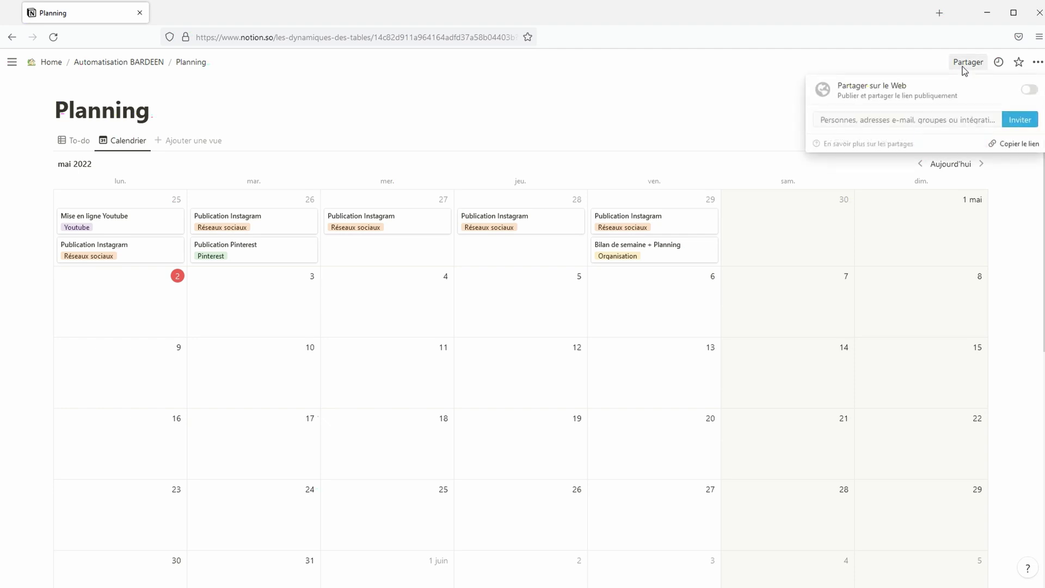
pyautogui.click(1014, 119)
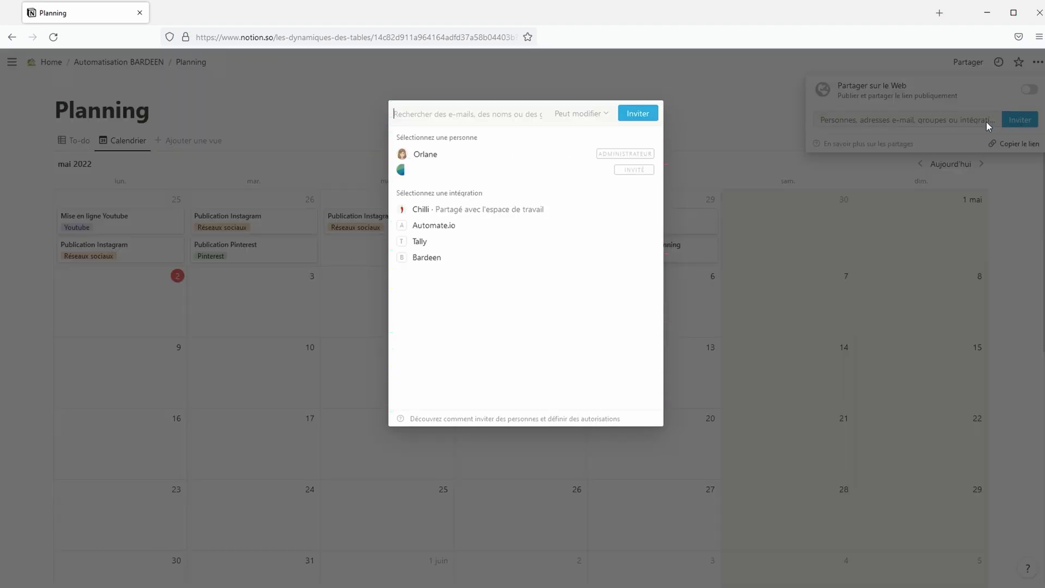
pyautogui.click(485, 258)
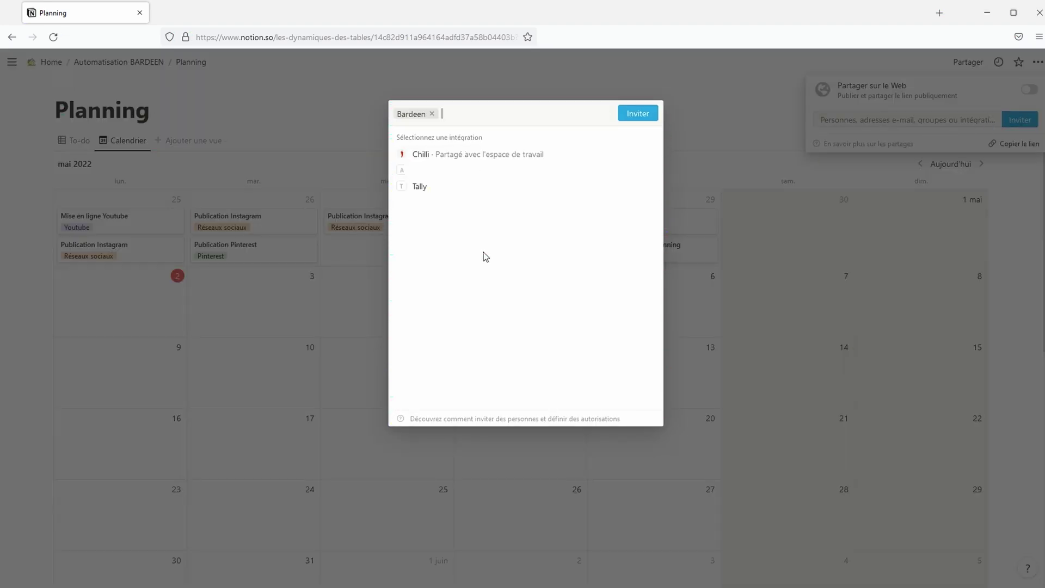
pyautogui.click(637, 113)
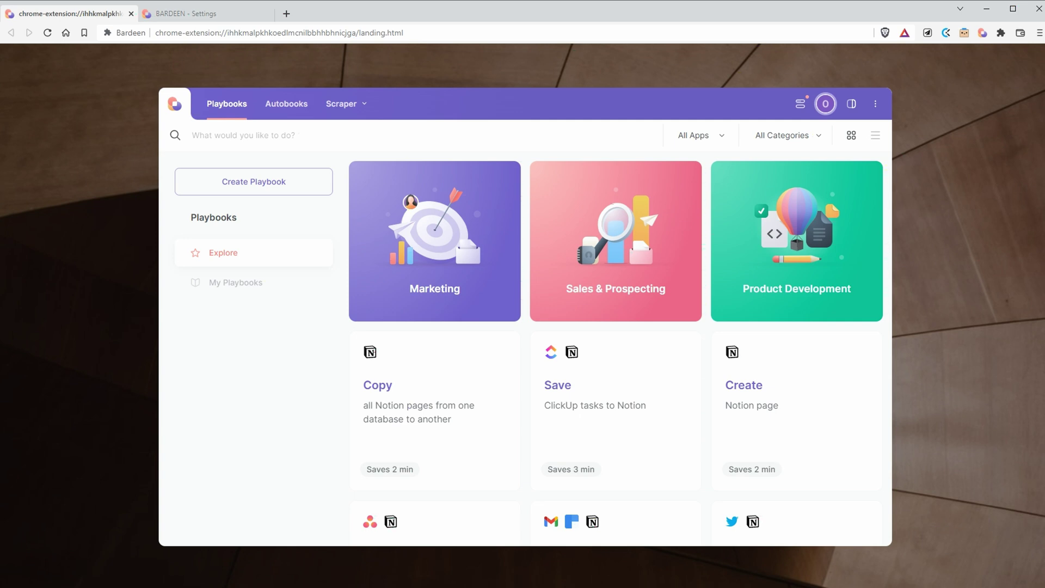
# In Bardeen, create an Autobook triggered when a scheduled event occurs, starting at Get current time without repeating.
pyautogui.click(298, 105)
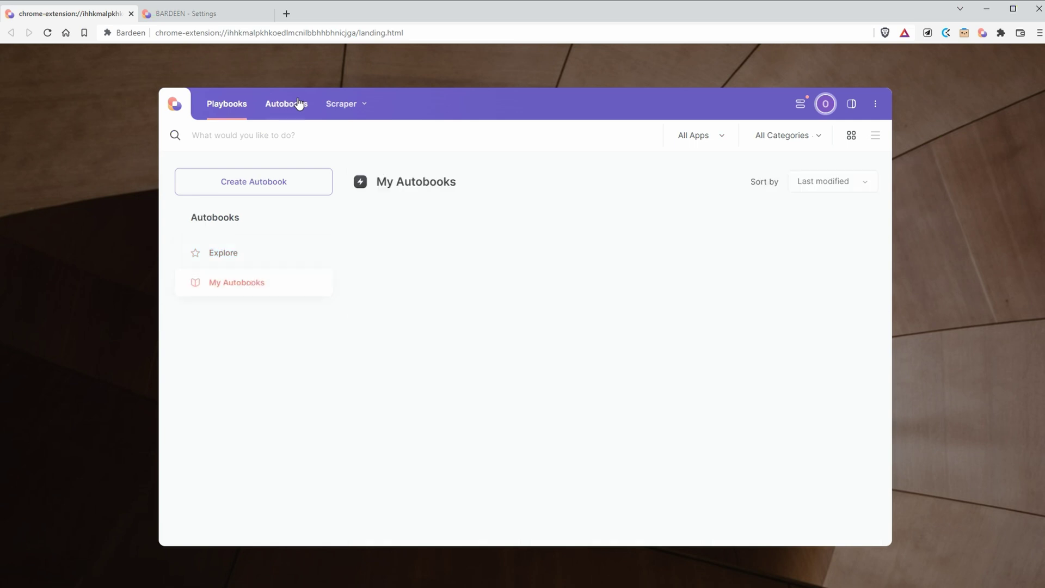
pyautogui.click(275, 195)
pyautogui.click(303, 238)
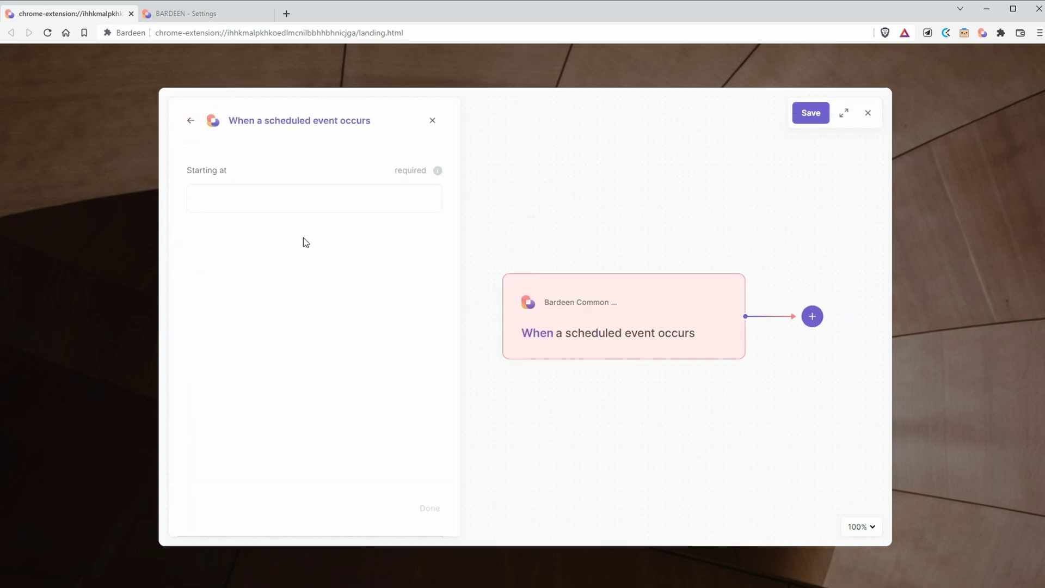
pyautogui.click(284, 202)
pyautogui.scroll(-3, 283, 294)
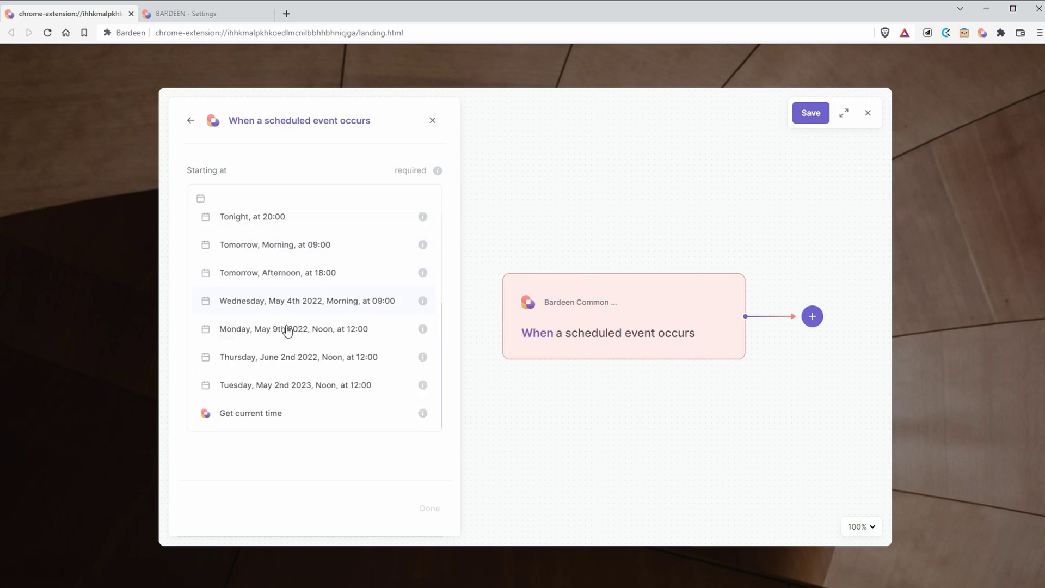
pyautogui.click(277, 415)
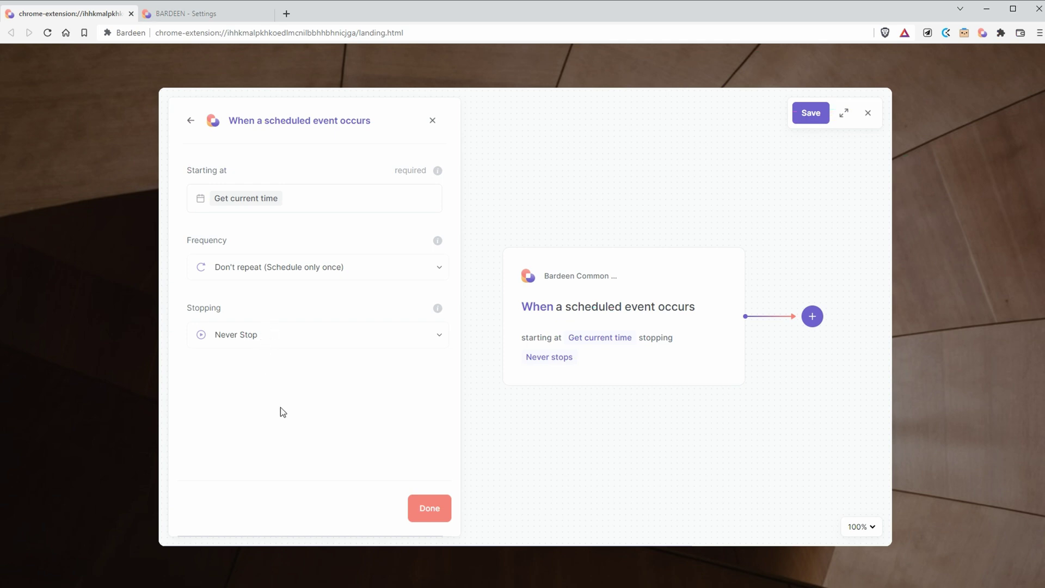
pyautogui.click(419, 508)
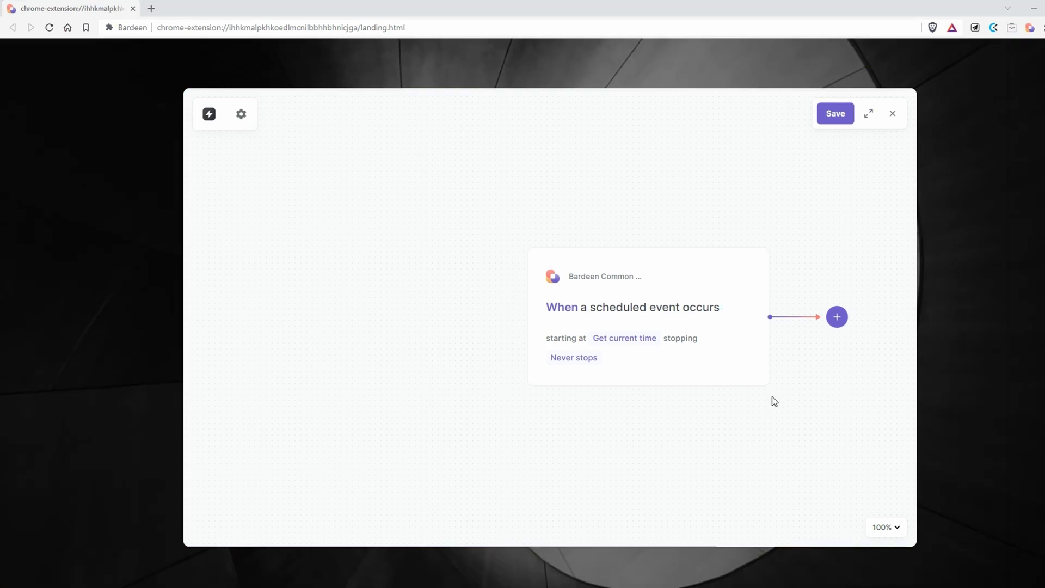
# Add a Create Notion page action after the scheduled trigger and target the Planning database.
pyautogui.moveTo(779, 399); pyautogui.dragTo(498, 398)
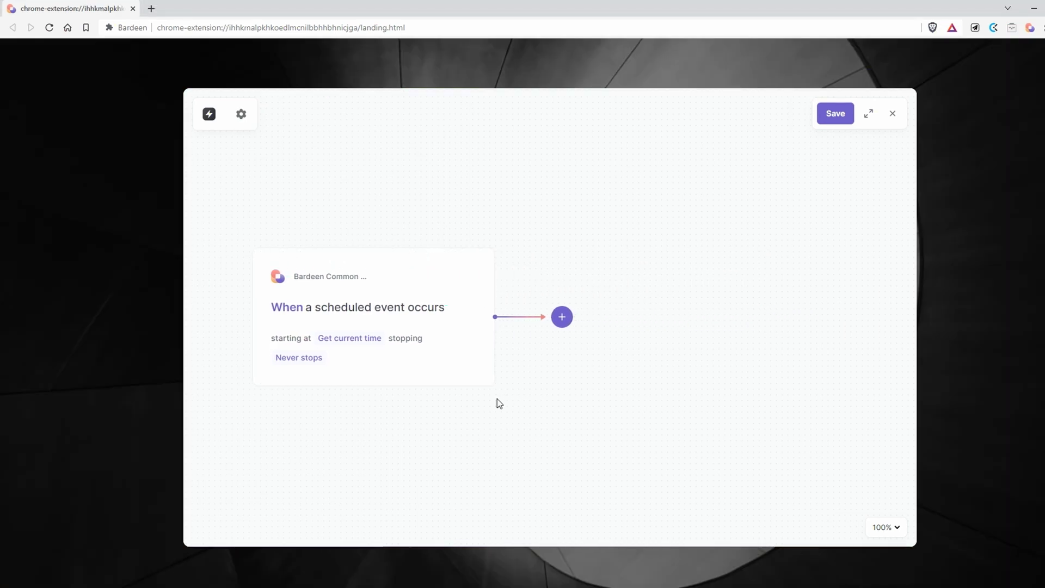
pyautogui.click(562, 325)
pyautogui.click(551, 353)
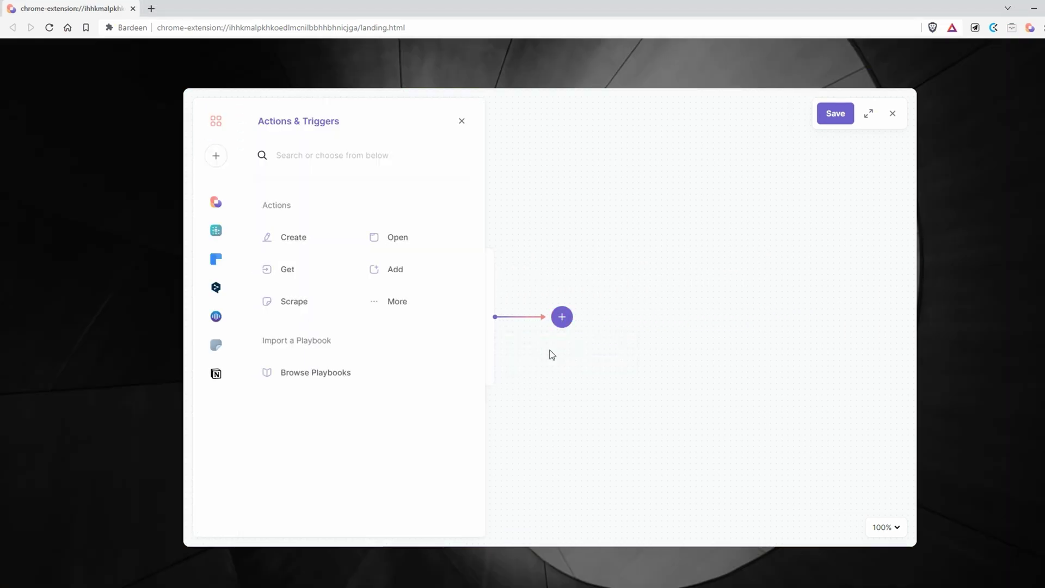
pyautogui.click(310, 249)
pyautogui.click(346, 239)
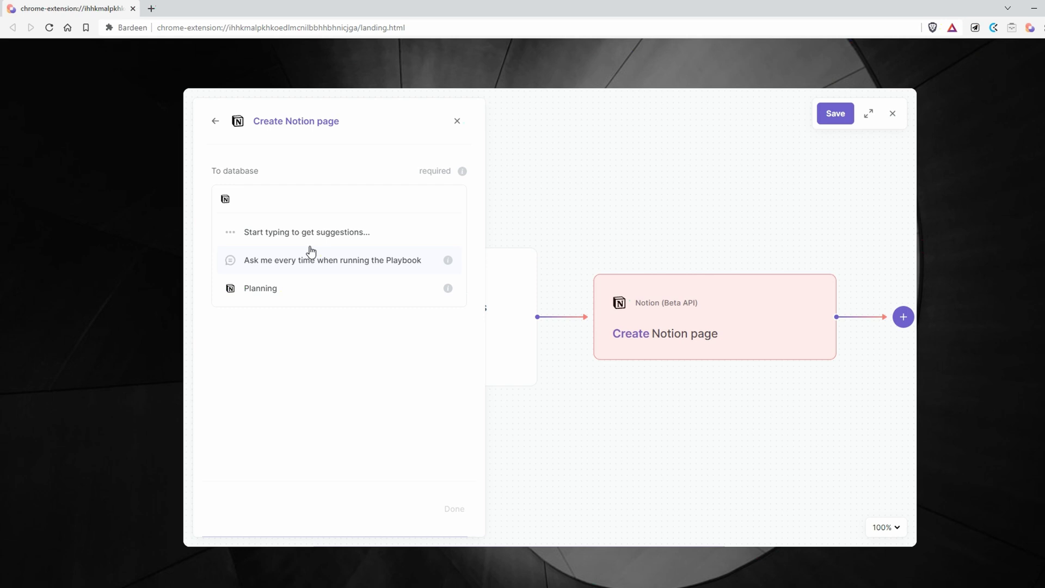
pyautogui.click(287, 288)
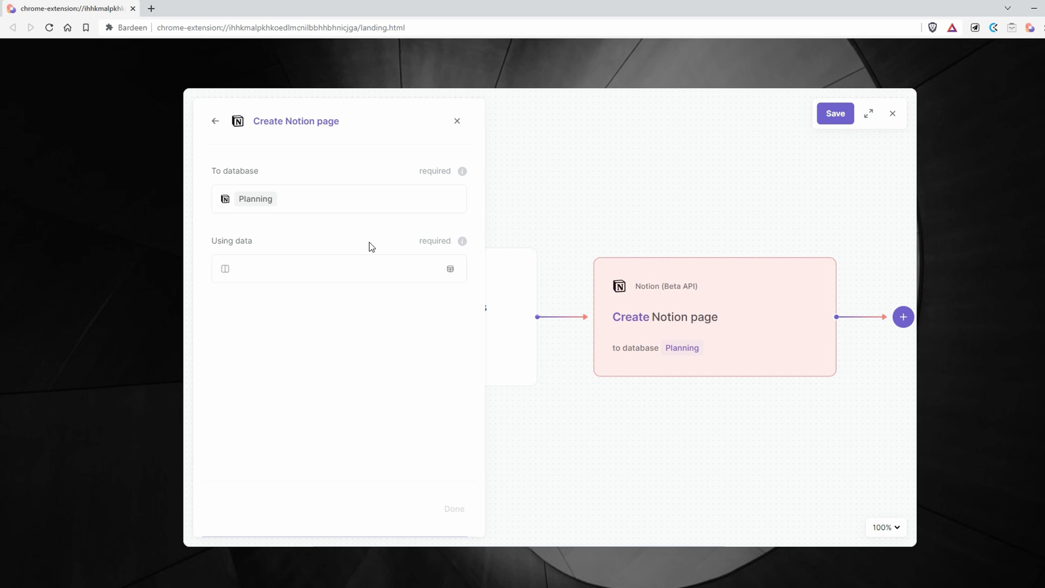
# Expand the action's data into separate database fields and set Tâche to "Mise en ligne Youtube".
pyautogui.click(405, 256)
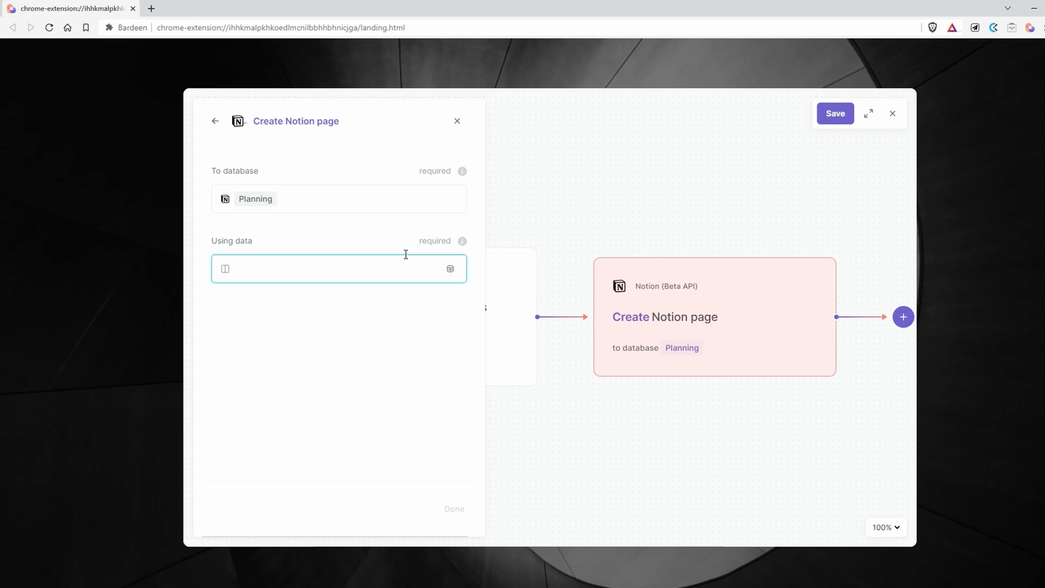
pyautogui.click(451, 270)
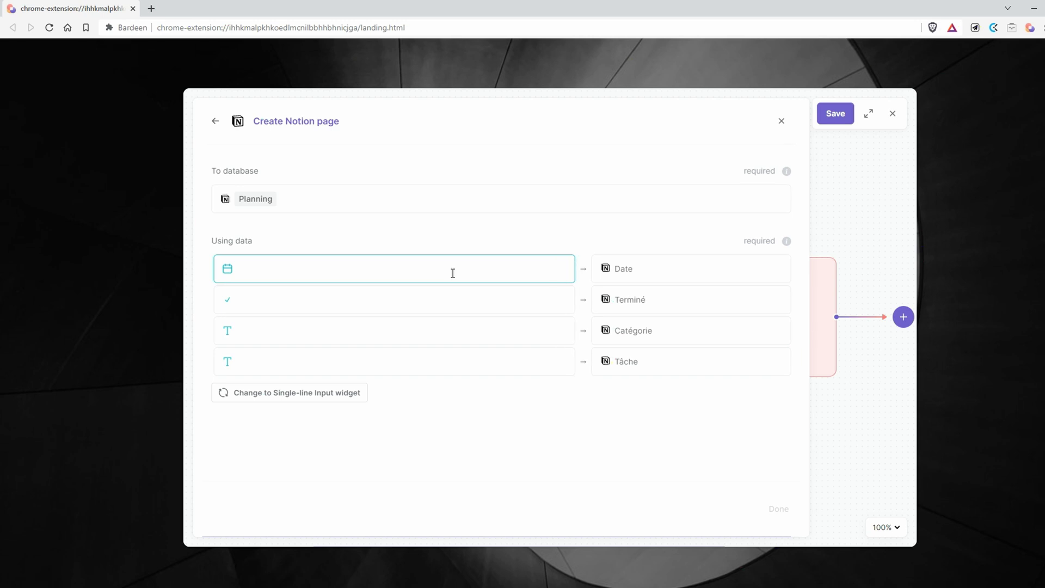
pyautogui.click(407, 324)
pyautogui.click(371, 362)
pyautogui.write('M')
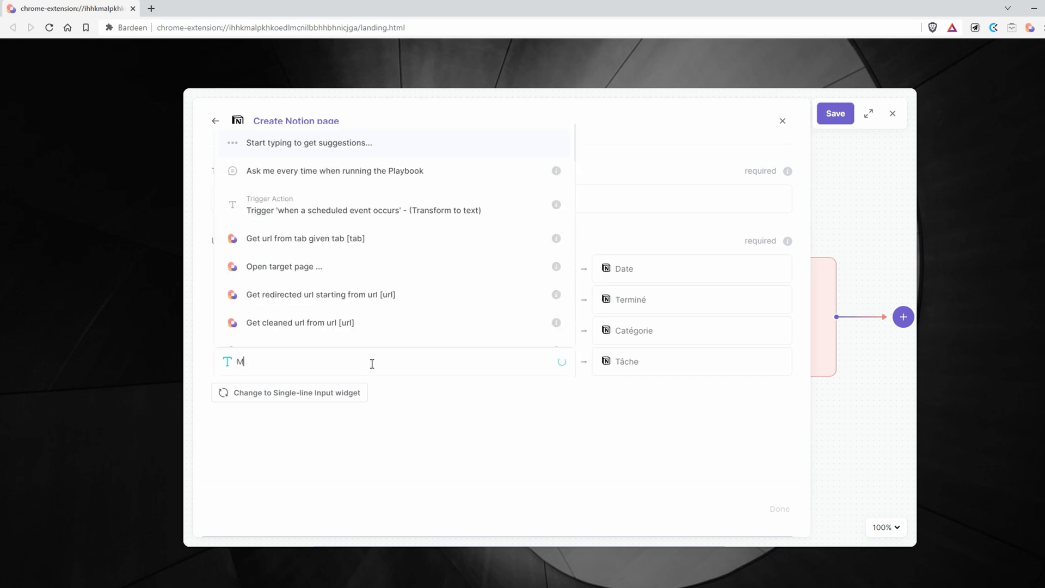
pyautogui.write('ise en ligne Youtube')
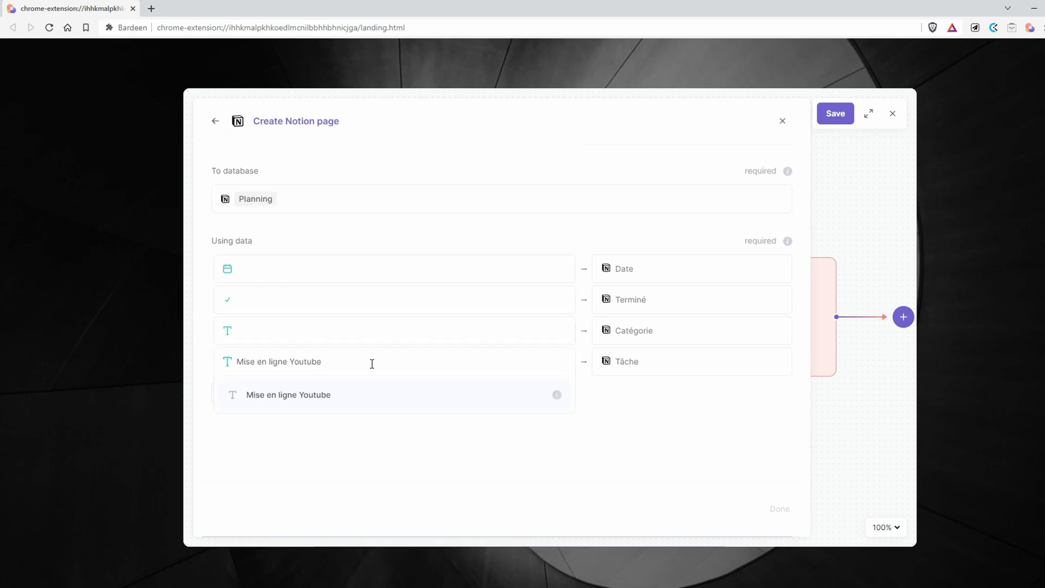
pyautogui.click(583, 433)
# Map the page's Date to the entire value of the scheduled trigger, set Catégorie to "Youtube", and finish the action.
pyautogui.click(318, 274)
pyautogui.write('trigger')
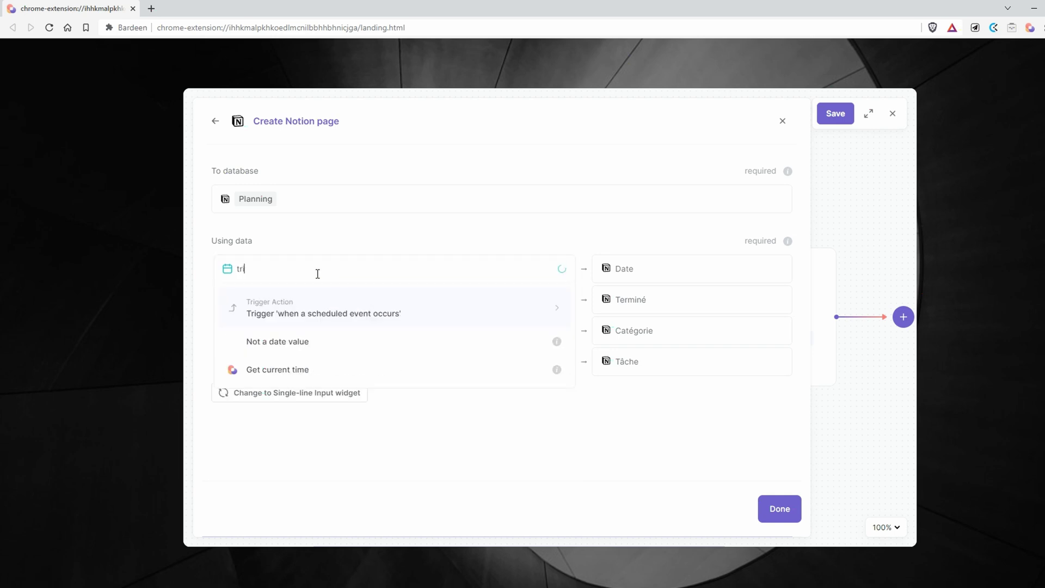
pyautogui.click(316, 304)
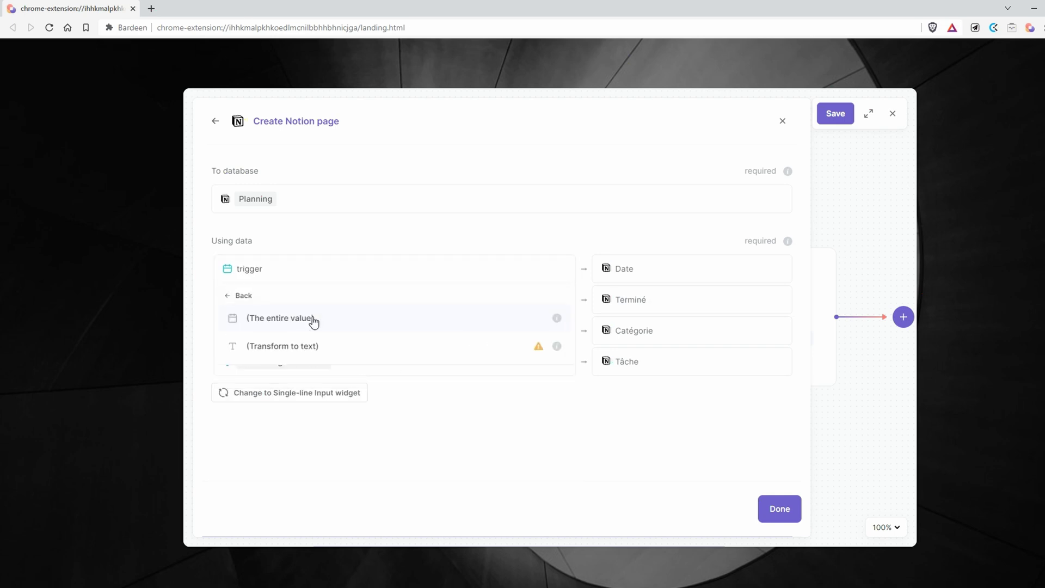
pyautogui.click(314, 319)
pyautogui.click(339, 331)
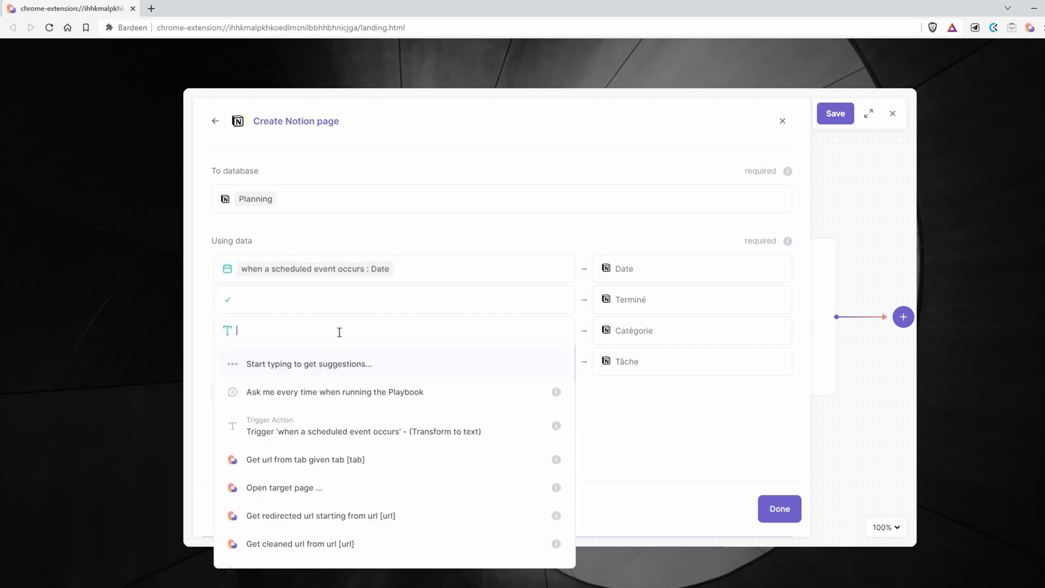
pyautogui.write('Youtube')
pyautogui.press('Return')
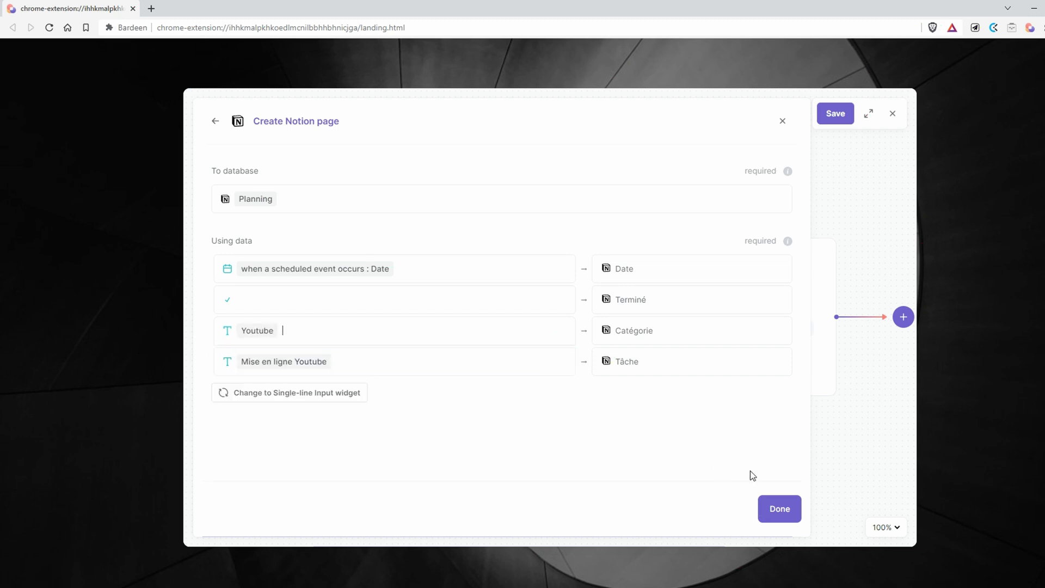
pyautogui.click(779, 508)
# Add a second Create Notion page action at the end of the flow and target the Planning database.
pyautogui.click(887, 527)
pyautogui.click(885, 555)
pyautogui.click(659, 316)
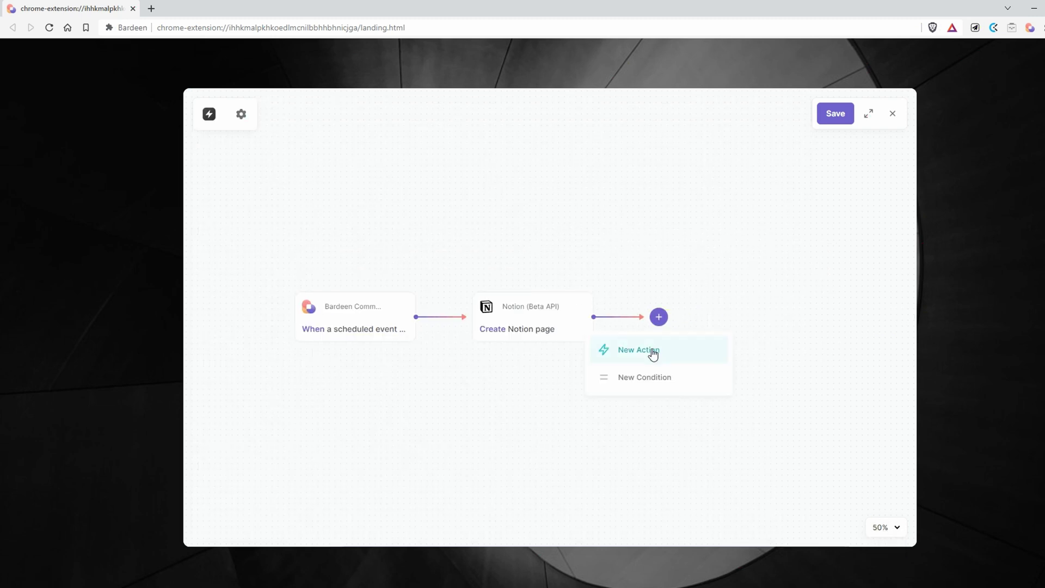
pyautogui.click(654, 355)
pyautogui.click(297, 249)
pyautogui.click(361, 231)
pyautogui.click(456, 276)
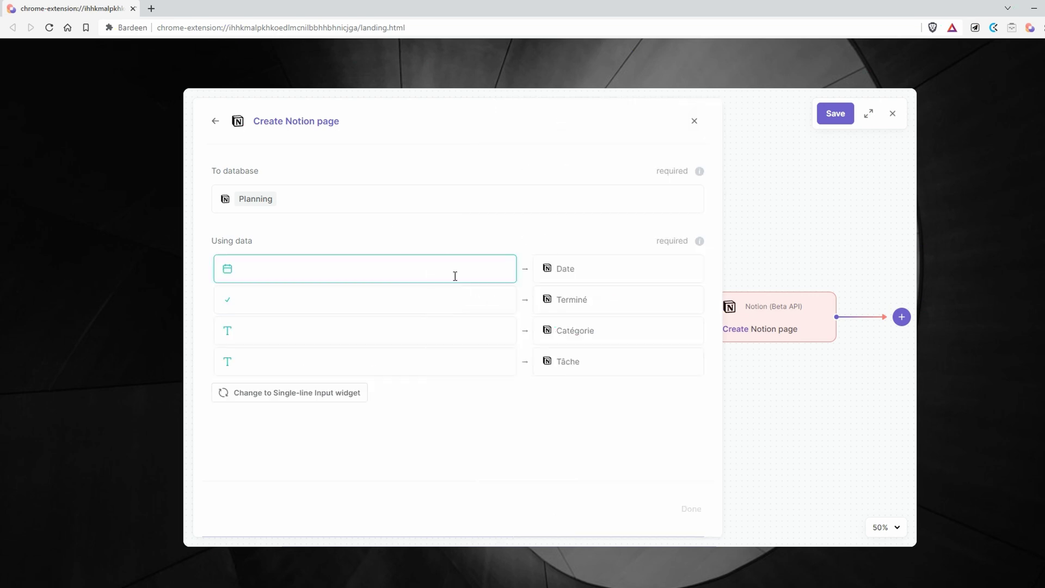
# Set the second page's Tâche to "Publication Instagram" and map its Date to the scheduled trigger's entire value.
pyautogui.click(378, 363)
pyautogui.write('Publication Instagram')
pyautogui.press('Return')
pyautogui.click(346, 298)
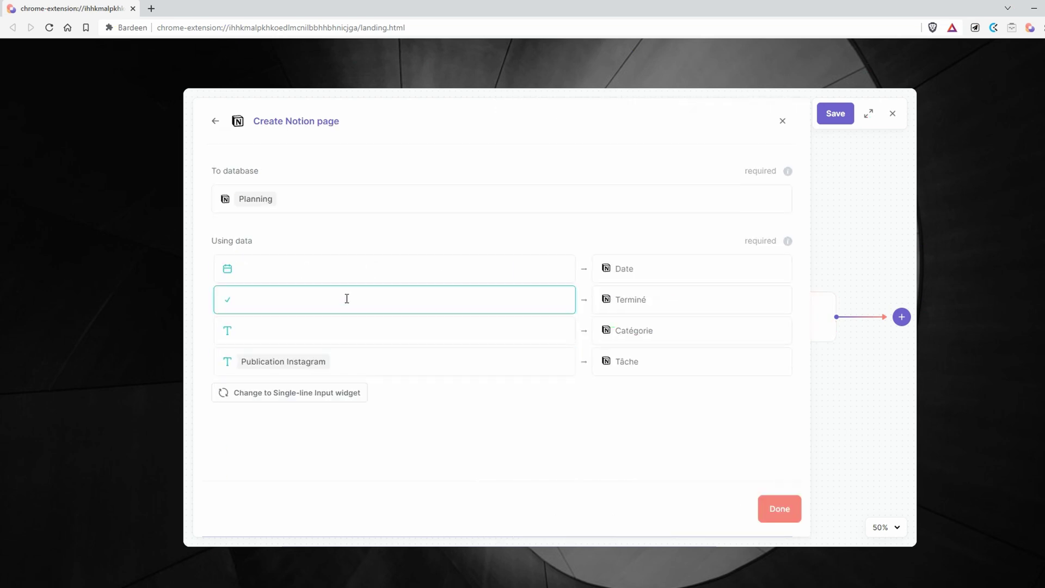
pyautogui.click(341, 273)
pyautogui.click(335, 304)
pyautogui.click(333, 322)
# Set the second page's Catégorie to "Réseaux sociaux" and finish the action.
pyautogui.click(335, 326)
pyautogui.write('Réseaux s')
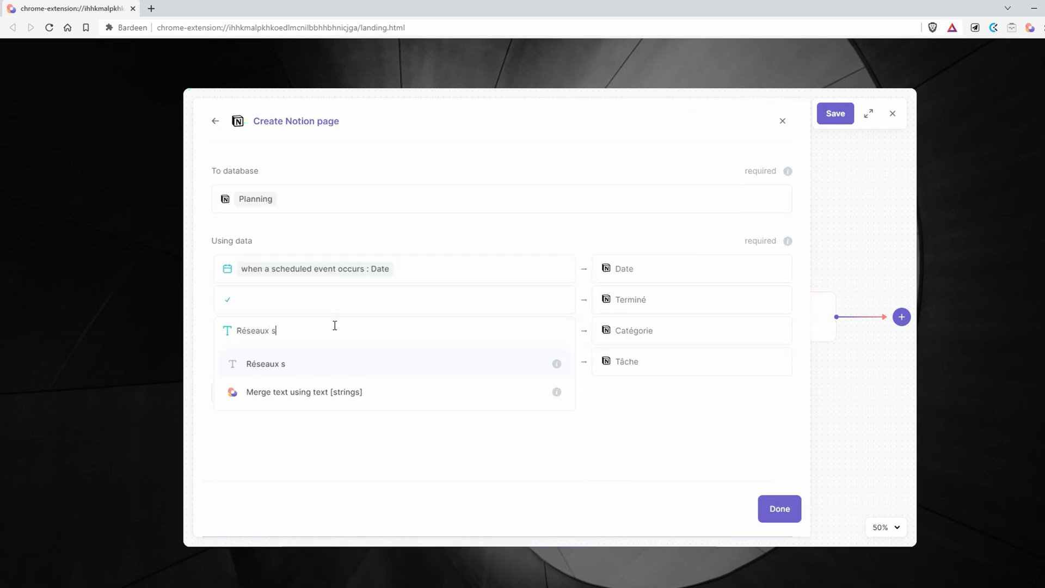
pyautogui.write('ociaux')
pyautogui.press('Return')
pyautogui.click(768, 514)
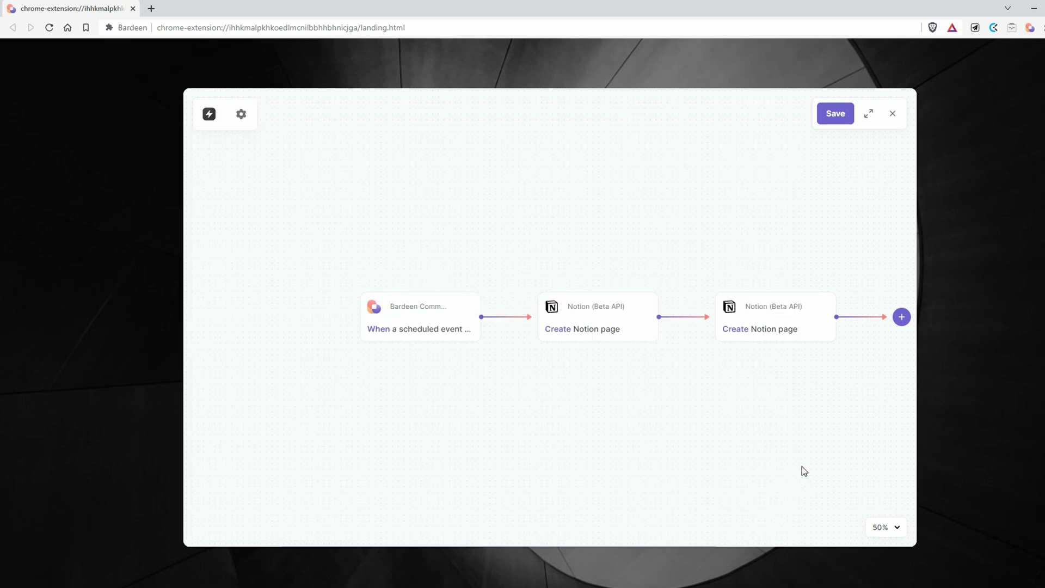
# Save the Autobook under the name "test", close the editor and enable the Autobook.
pyautogui.moveTo(802, 466); pyautogui.dragTo(707, 472)
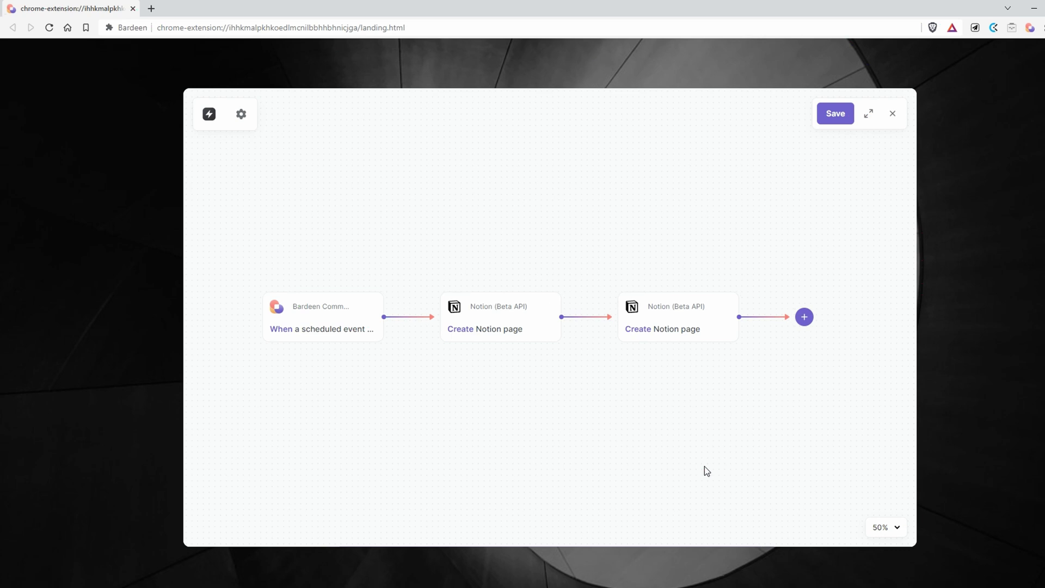
pyautogui.click(837, 115)
pyautogui.write('test')
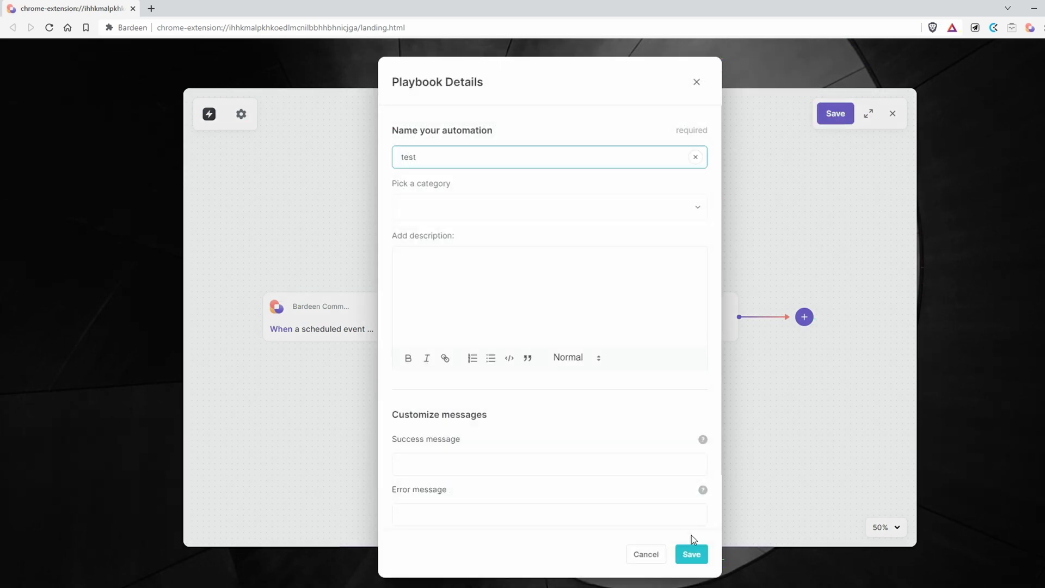
pyautogui.click(692, 553)
pyautogui.click(893, 114)
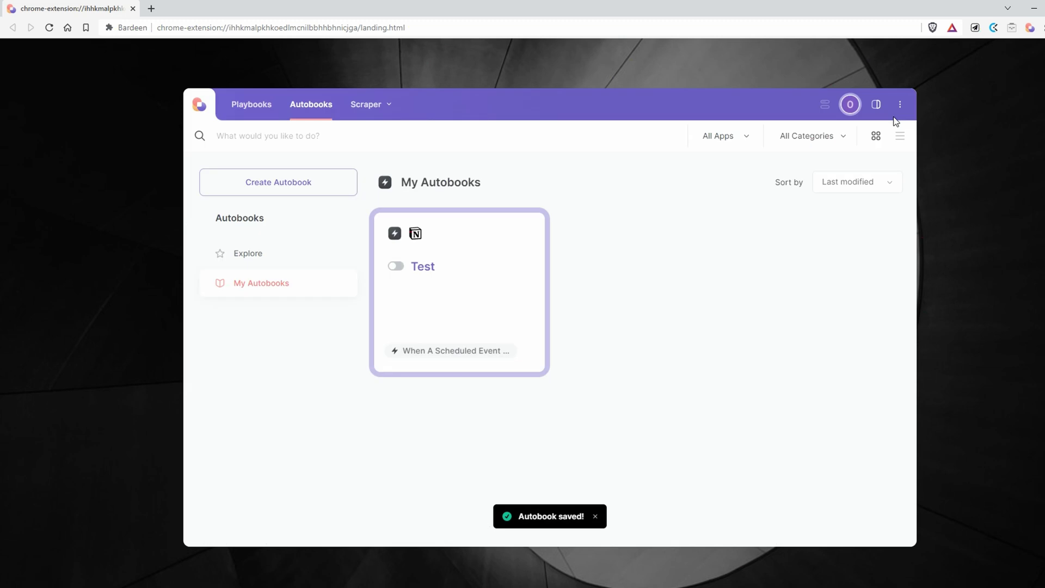
pyautogui.click(397, 268)
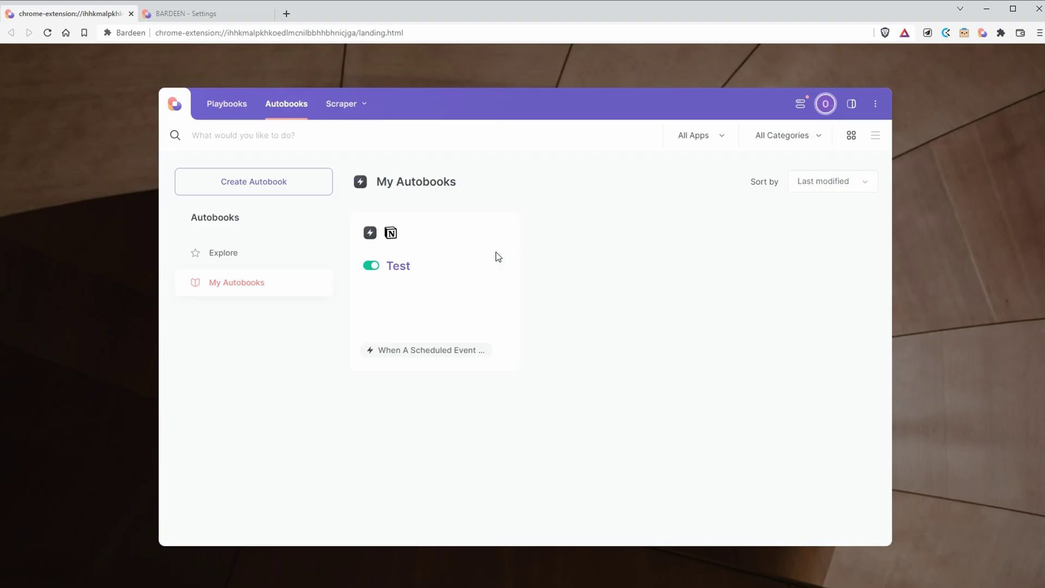
# Disable the Test Autobook and open it for editing.
pyautogui.click(370, 267)
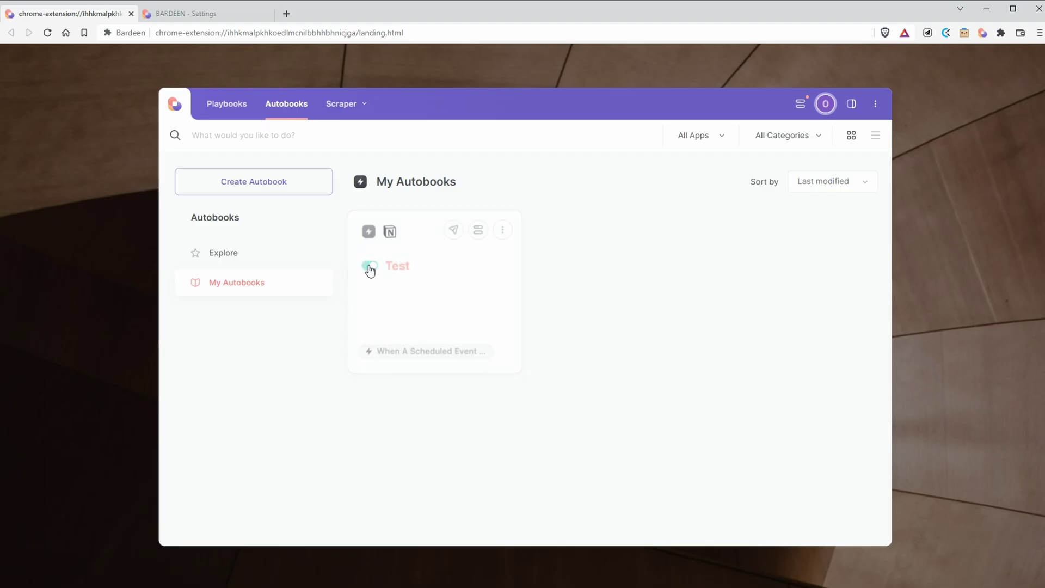
pyautogui.click(501, 238)
pyautogui.click(459, 287)
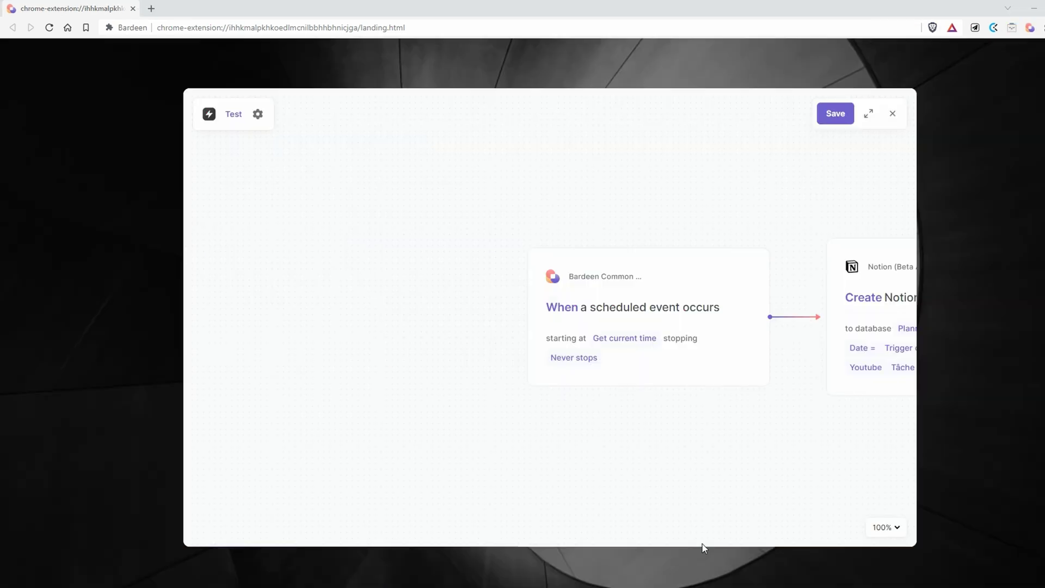
# Change the scheduled trigger's start to tomorrow at 5:00.
pyautogui.click(899, 527)
pyautogui.click(881, 537)
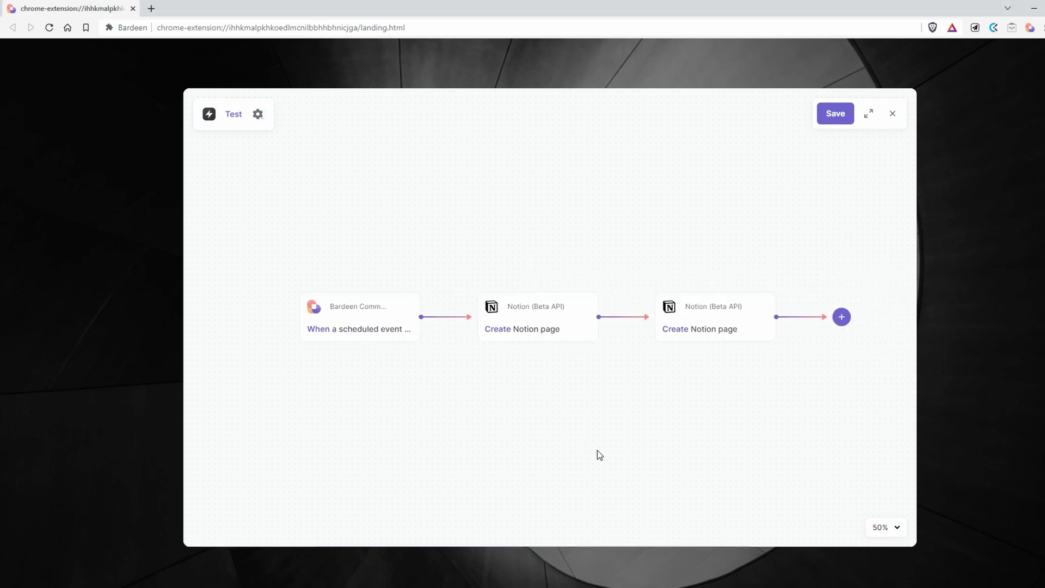
pyautogui.click(384, 329)
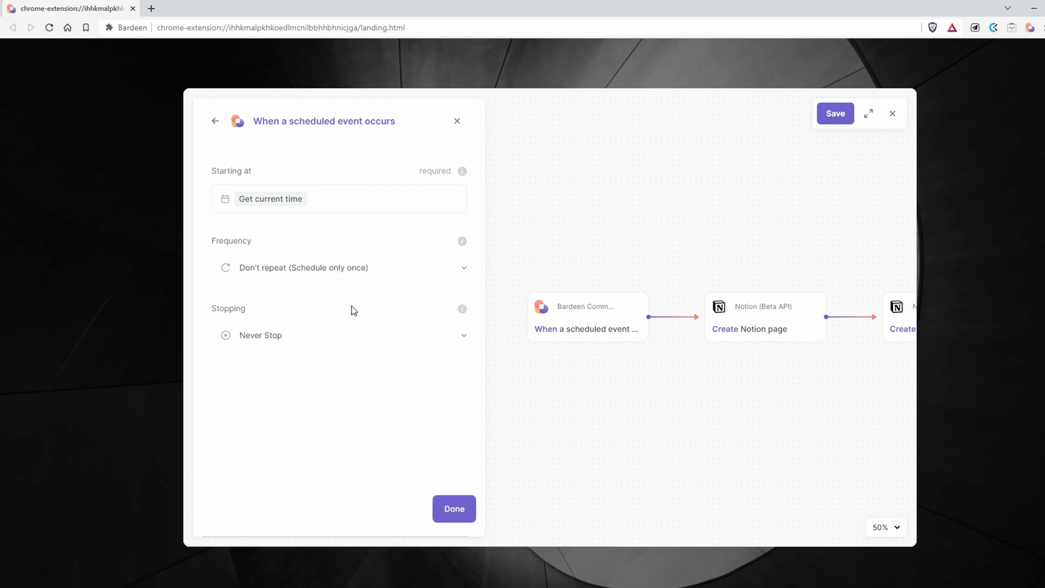
pyautogui.click(329, 197)
pyautogui.press('BackSpace')
pyautogui.write('to')
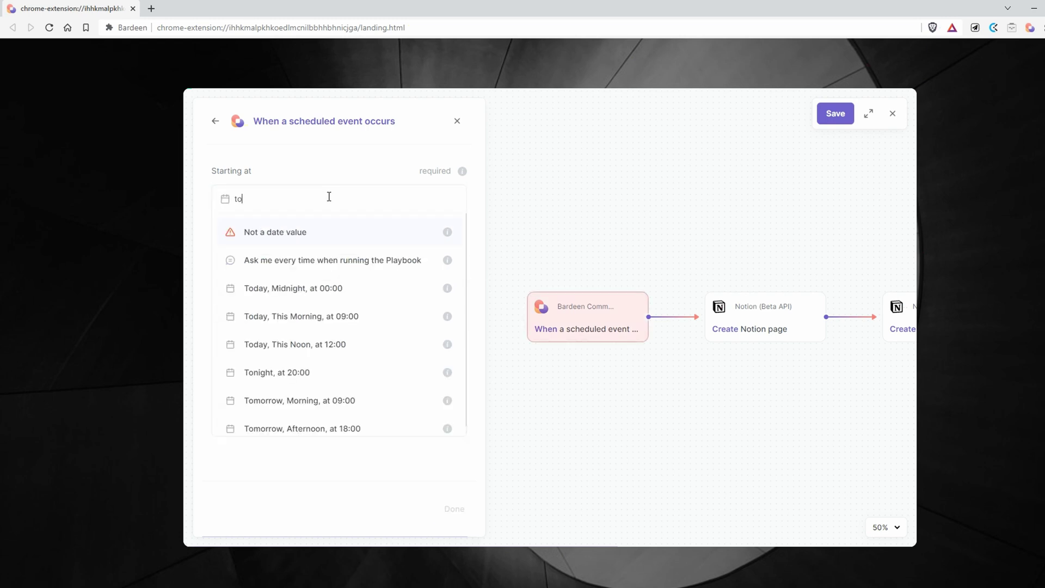
pyautogui.write('morrow')
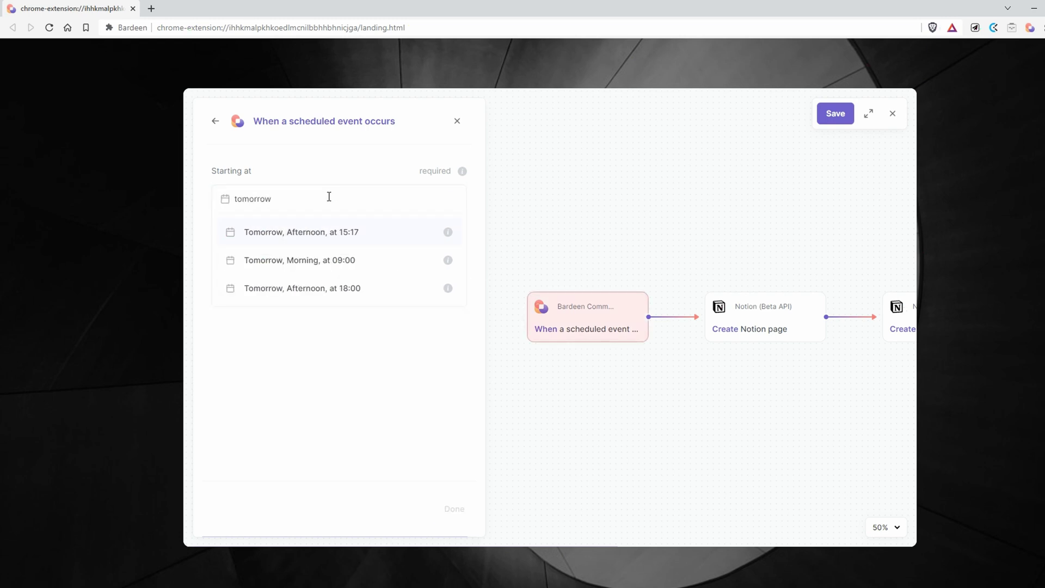
pyautogui.write(' 5:00')
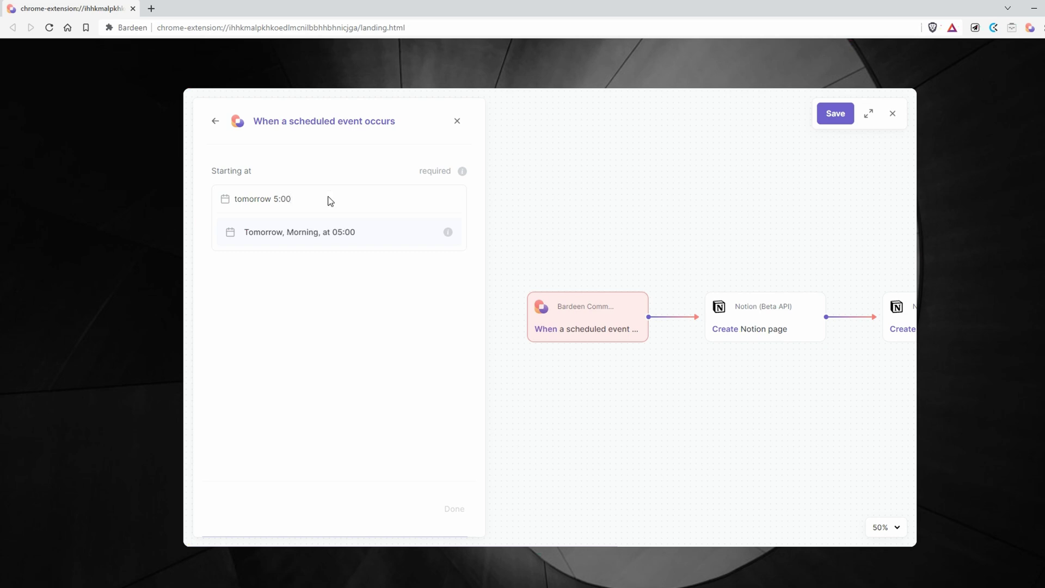
pyautogui.press('Return')
# Set the trigger's frequency to Repeat Weekly, every 1 week on Monday, and finish the trigger.
pyautogui.click(340, 267)
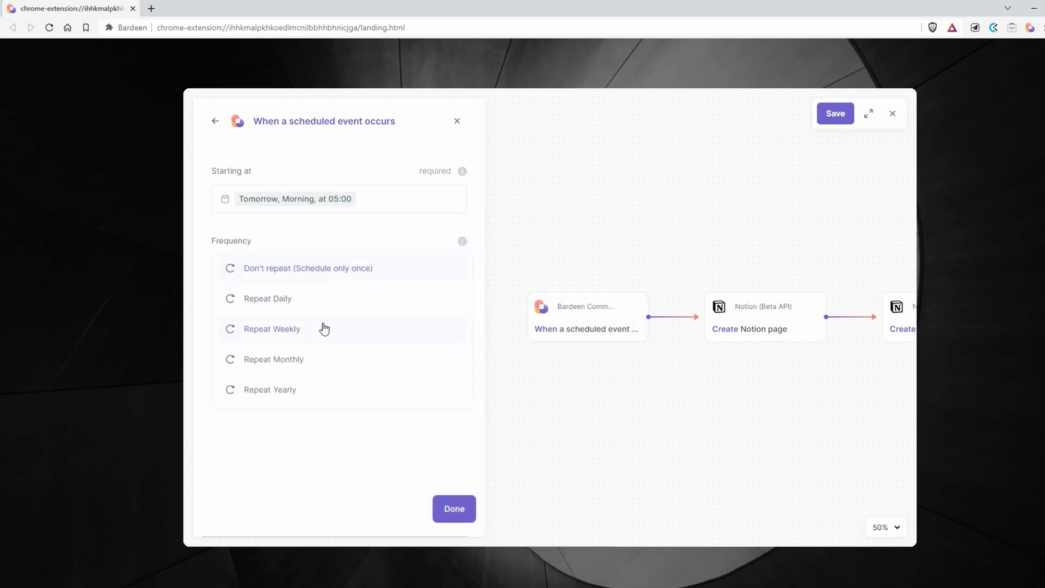
pyautogui.click(325, 327)
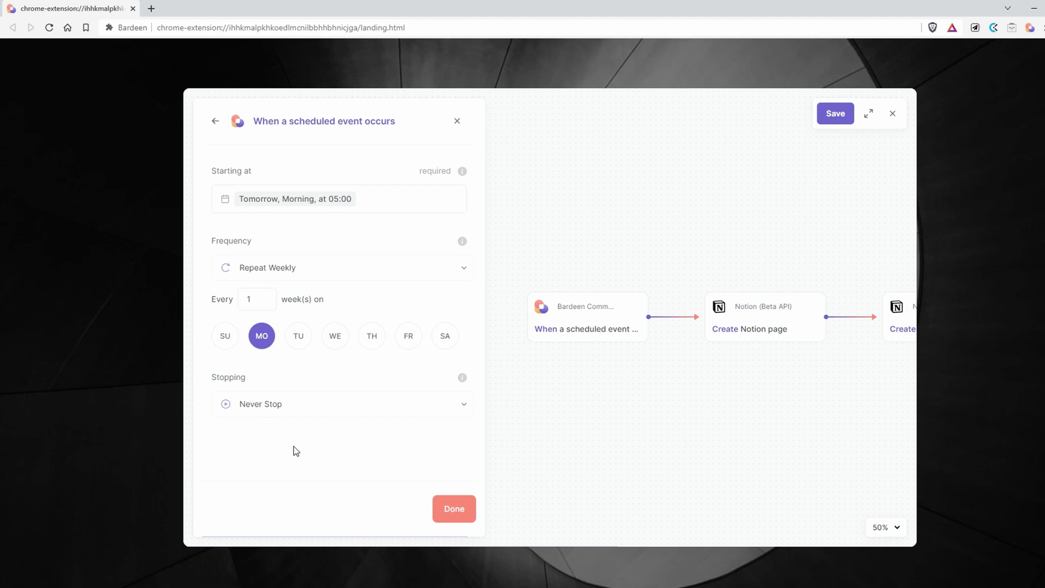
pyautogui.click(451, 509)
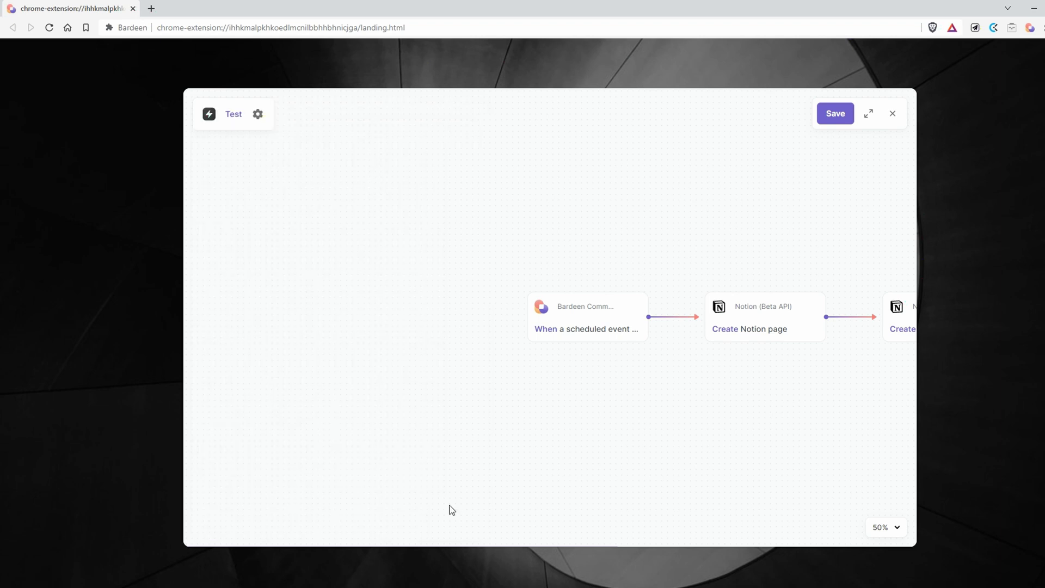
# Save the edited Test Autobook, close the editor, enable the Autobook again and dismiss the notice.
pyautogui.click(836, 113)
pyautogui.click(892, 113)
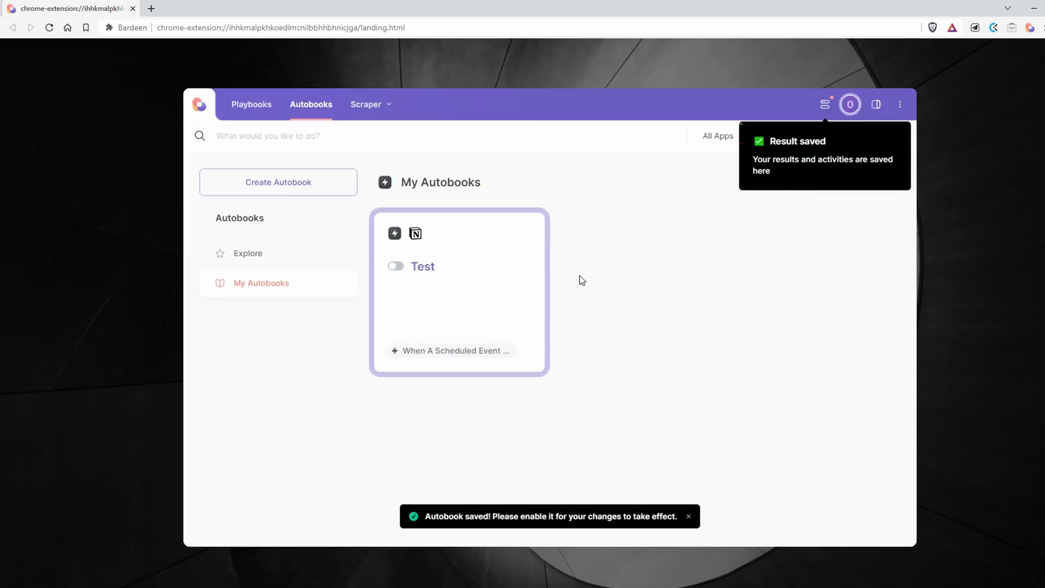
pyautogui.click(396, 265)
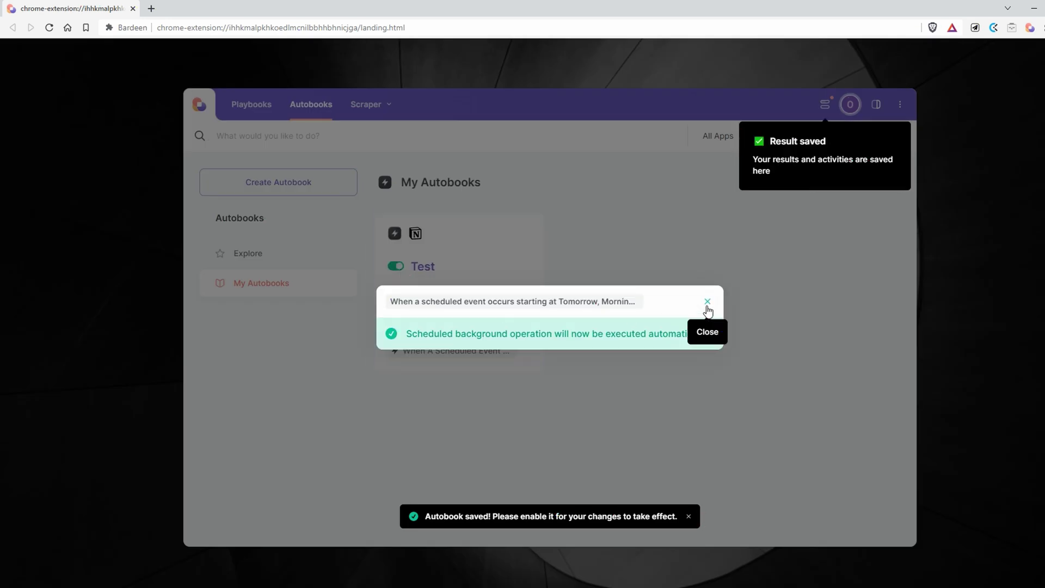
pyautogui.click(707, 303)
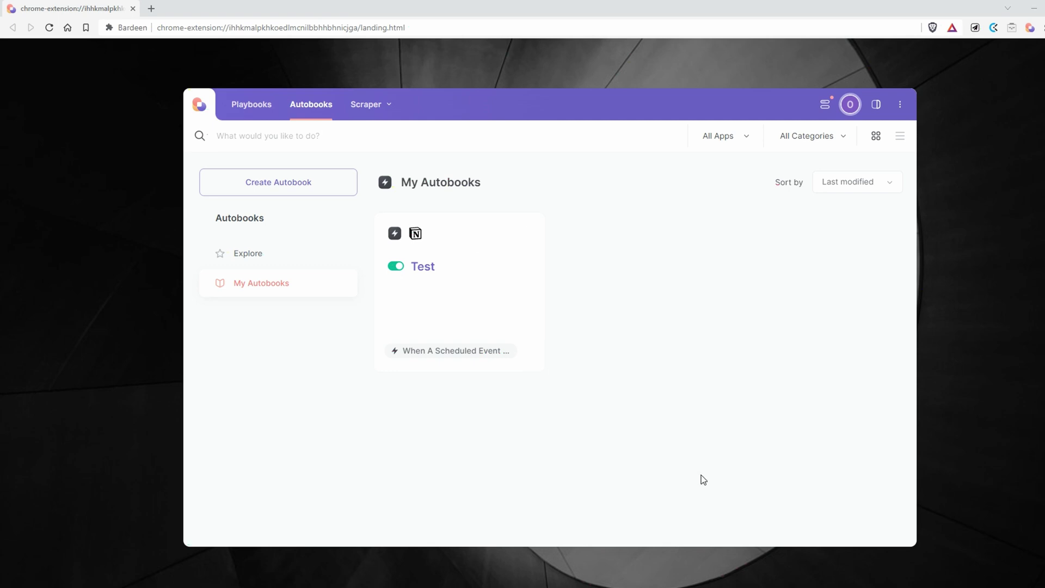
# Create another Autobook with a Schedule trigger starting at Get current time.
pyautogui.click(290, 181)
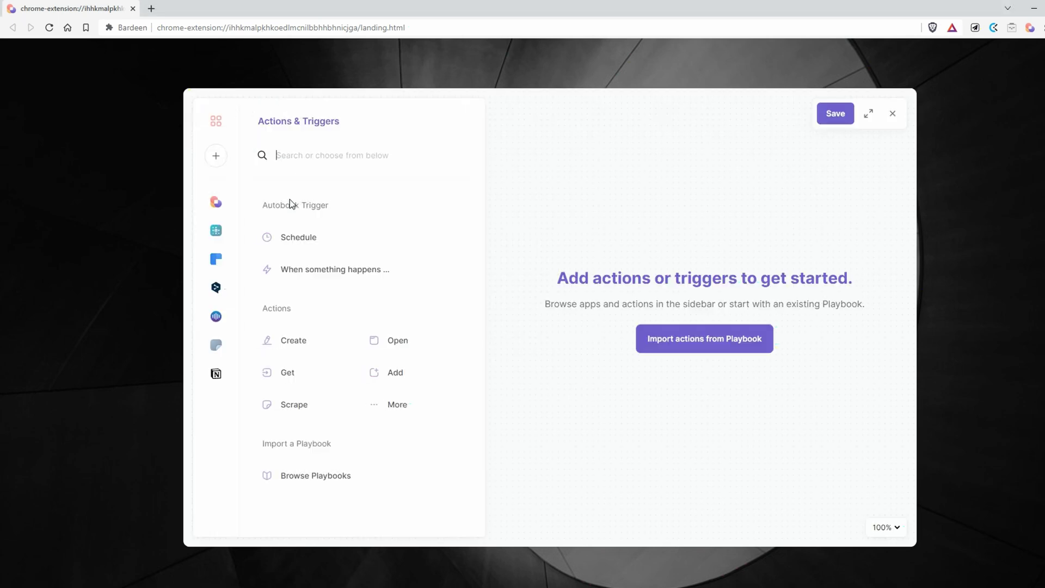
pyautogui.click(291, 238)
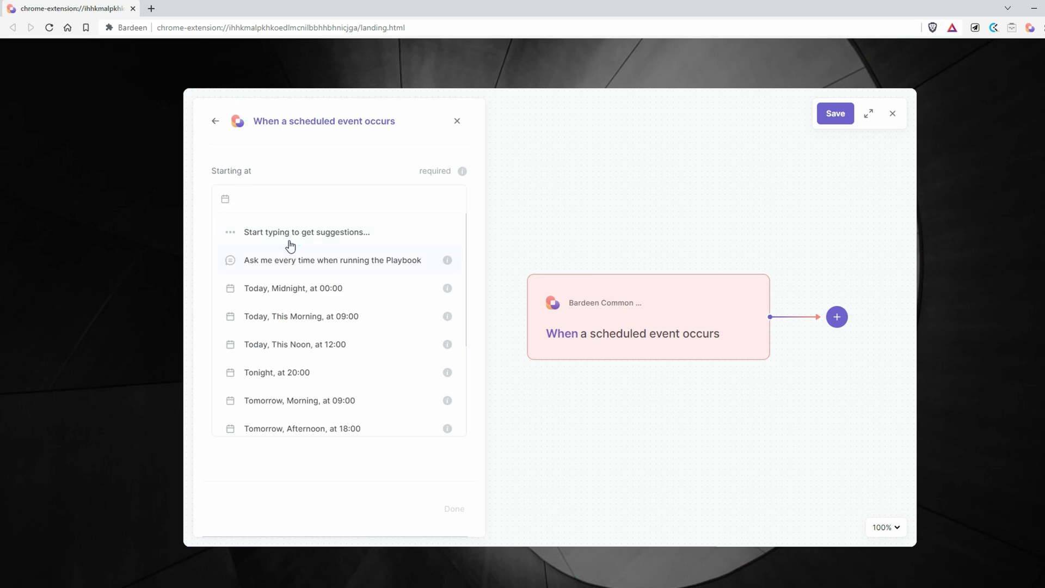
pyautogui.scroll(-3, 303, 283)
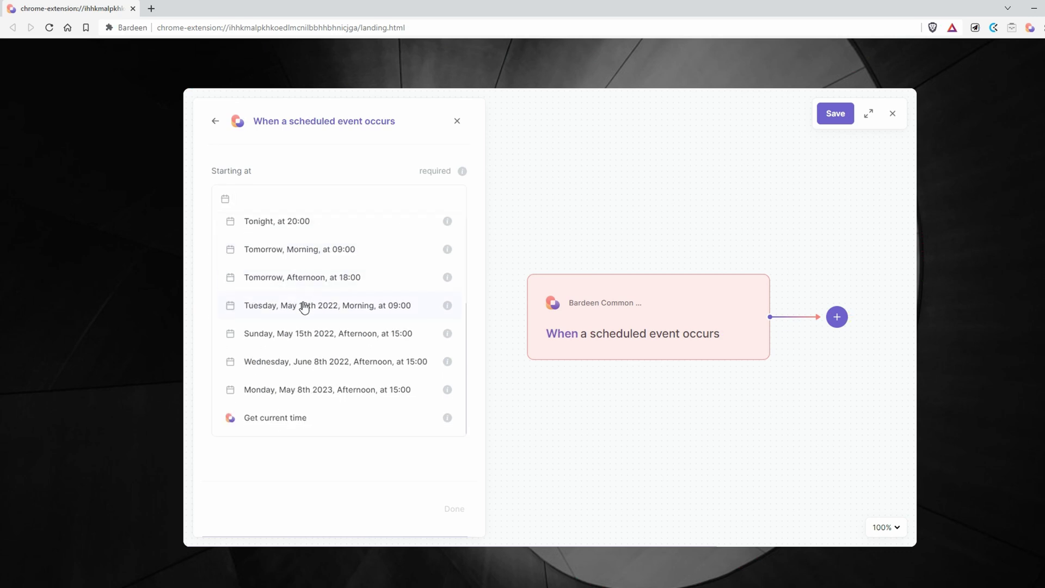
pyautogui.click(299, 417)
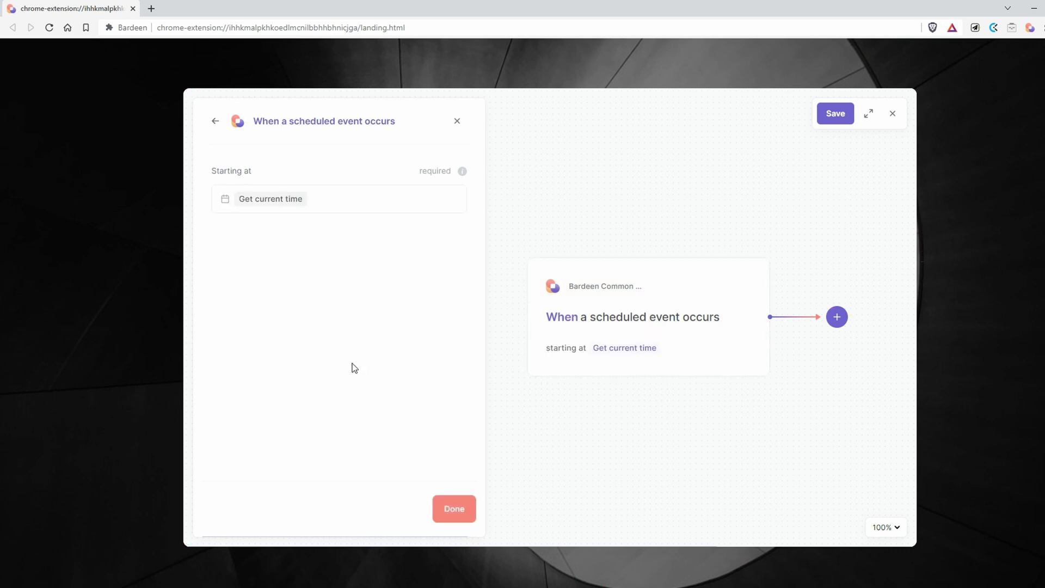
# Make the new trigger repeat weekly, every 1 week from Monday through Friday, and finish it.
pyautogui.click(260, 276)
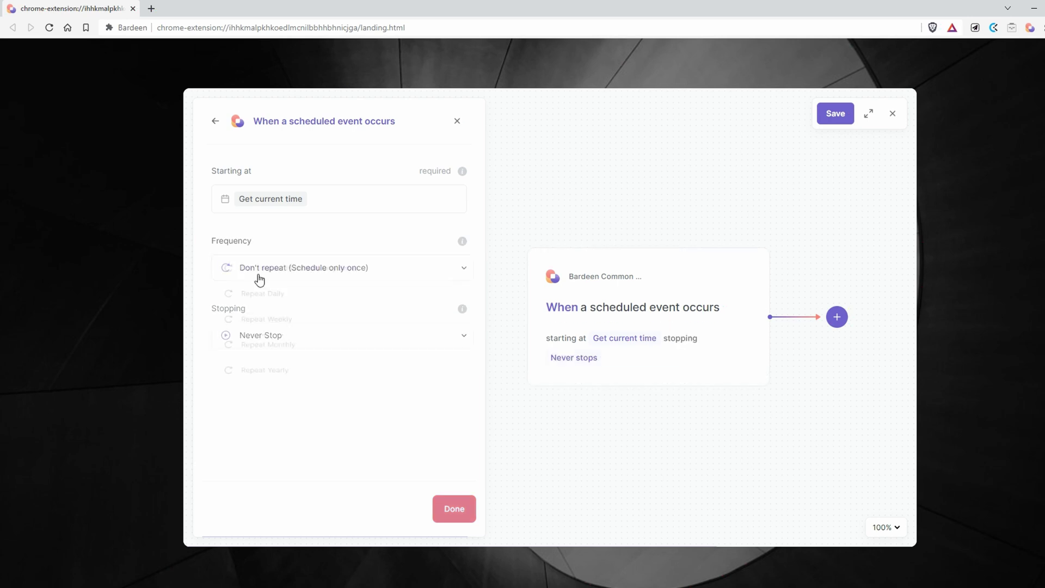
pyautogui.click(298, 323)
pyautogui.click(298, 335)
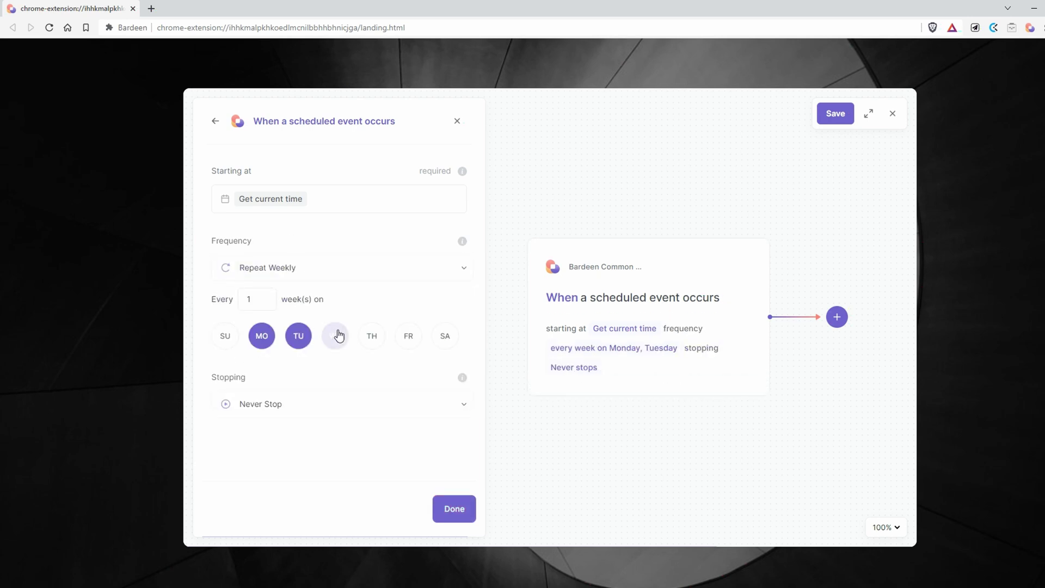
pyautogui.click(335, 335)
pyautogui.click(370, 334)
pyautogui.click(408, 335)
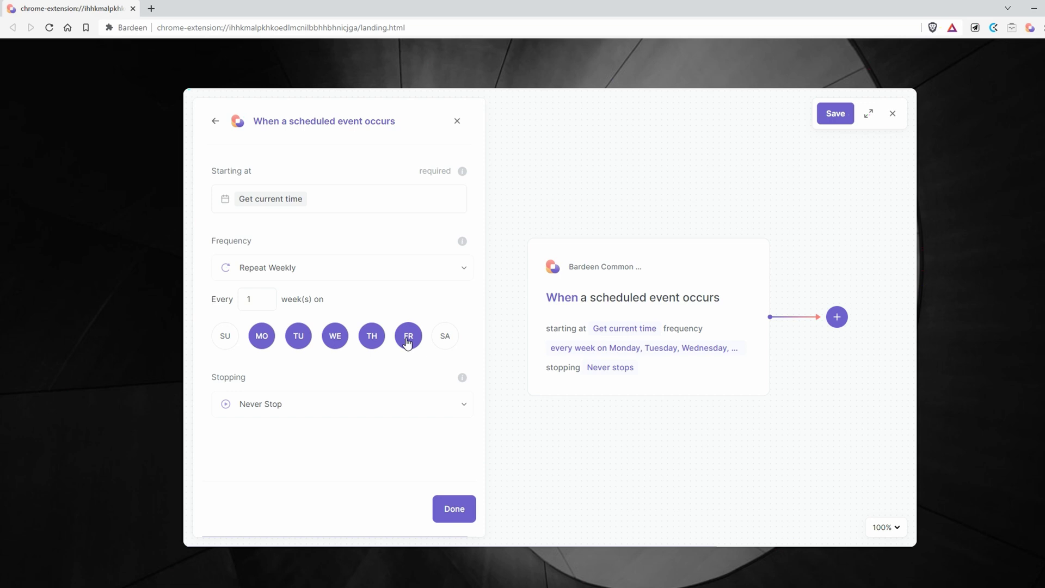
pyautogui.click(455, 508)
# Add a Create Notion Page To Database action after the weekday trigger and target the Planning database.
pyautogui.click(835, 318)
pyautogui.click(816, 351)
pyautogui.click(294, 236)
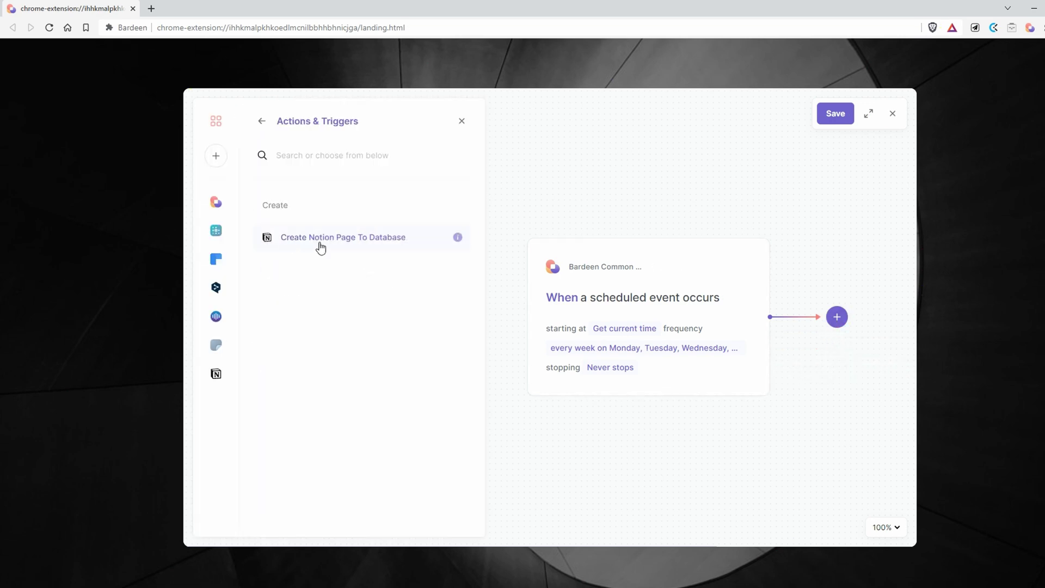
pyautogui.click(316, 243)
pyautogui.click(318, 289)
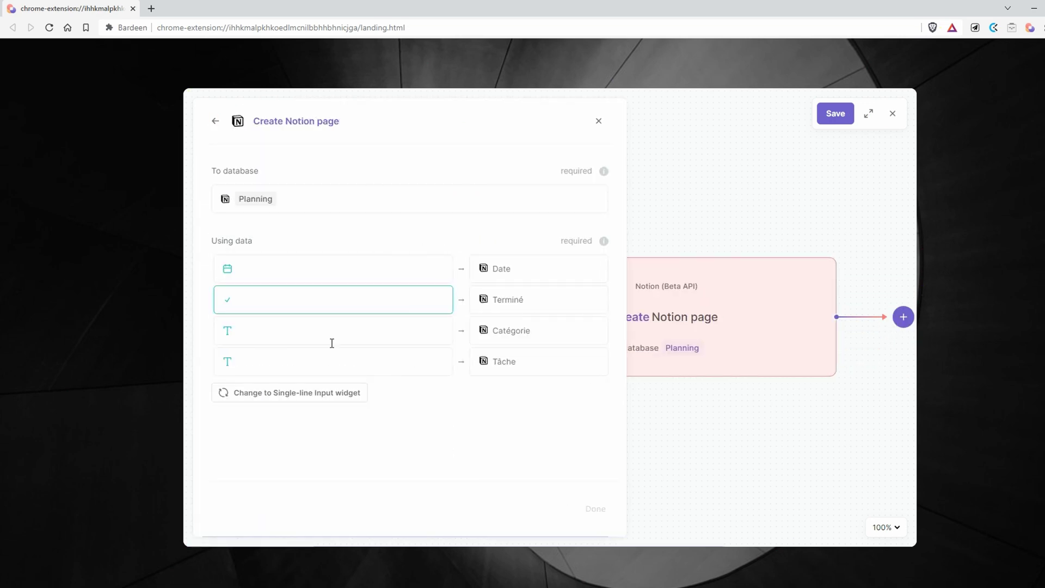
# Map the Tâche field to "Publication Instagram" and the Date field to the entire date value of the scheduled event trigger.
pyautogui.click(322, 356)
pyautogui.write('Publication Instagram')
pyautogui.press('Return')
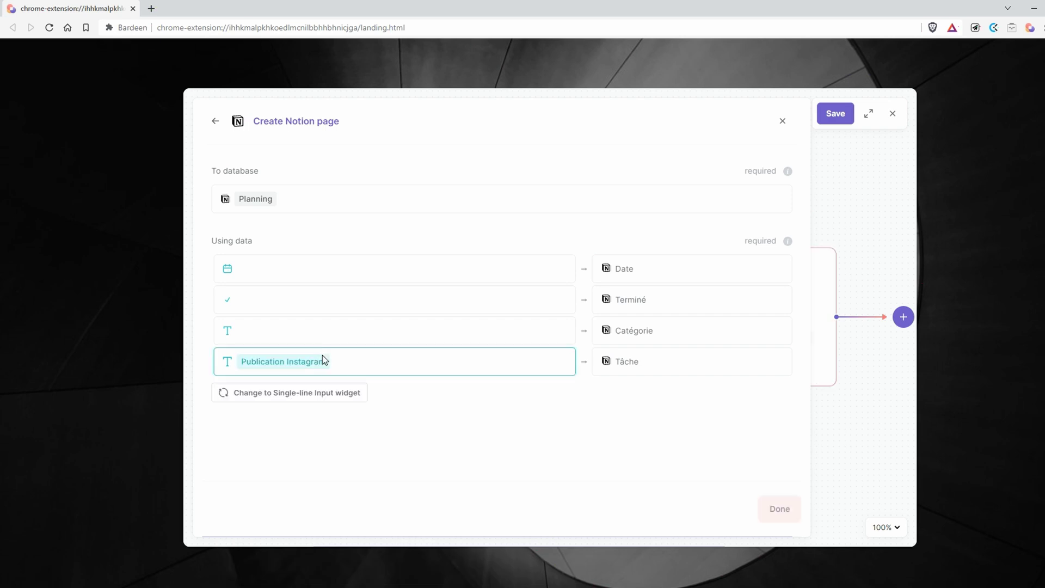
pyautogui.click(298, 268)
pyautogui.write('trigg')
pyautogui.click(322, 310)
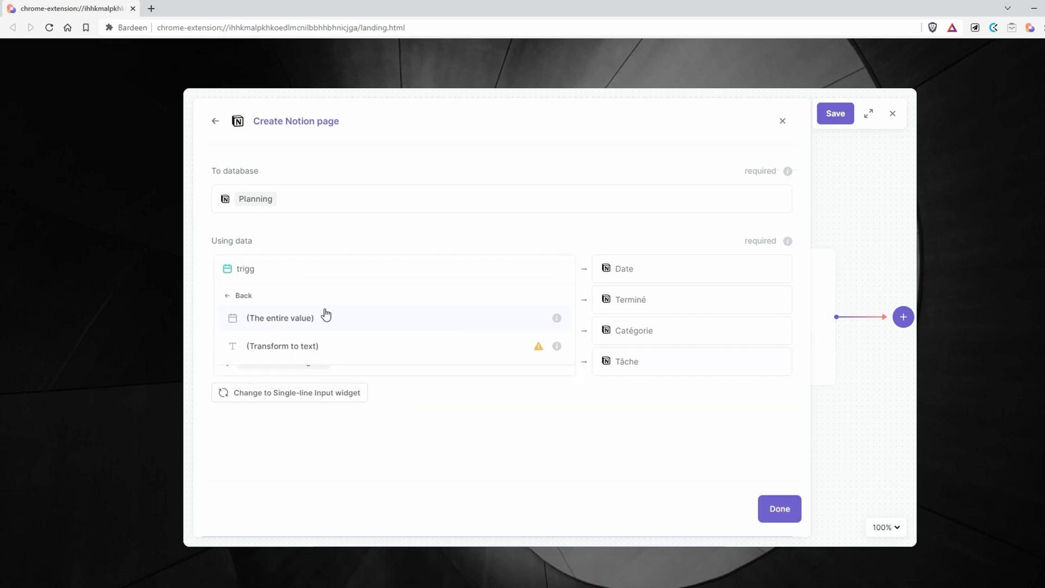
pyautogui.click(322, 310)
# Map the Catégorie field to "Réseaux sociaux" and finish configuring the Create Notion page action.
pyautogui.click(337, 341)
pyautogui.write('Réseaux sociaux')
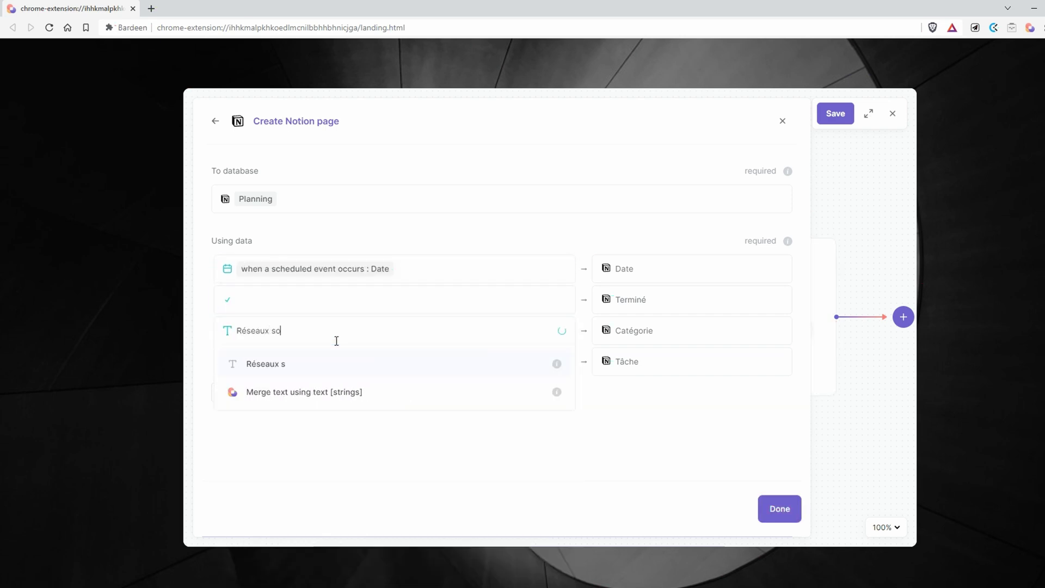
pyautogui.press('Return')
pyautogui.click(765, 510)
# Save the new Autobook under the name Test2 and enable it in My Autobooks.
pyautogui.click(834, 114)
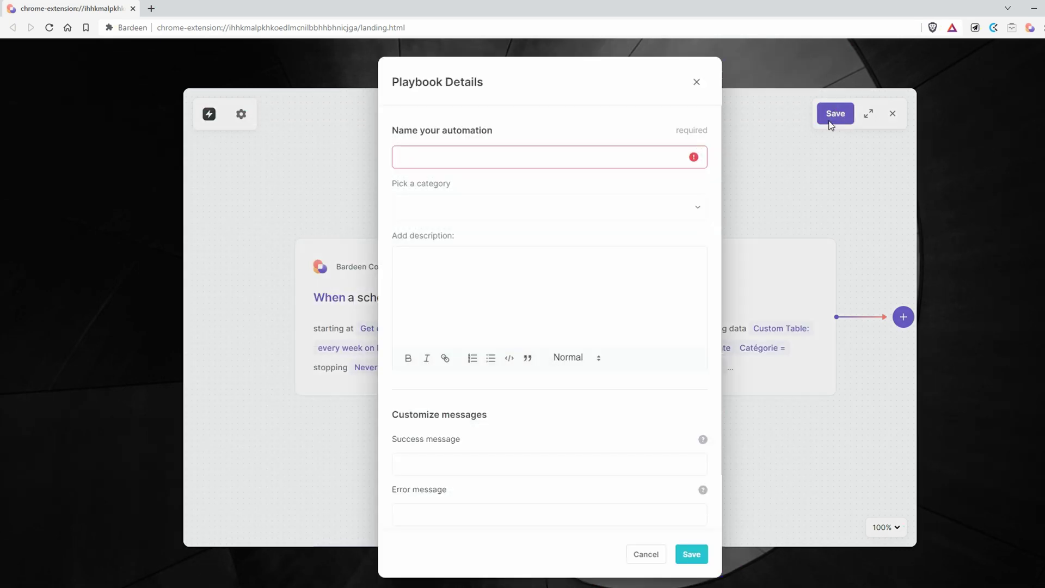
pyautogui.write('test2')
pyautogui.press('Return')
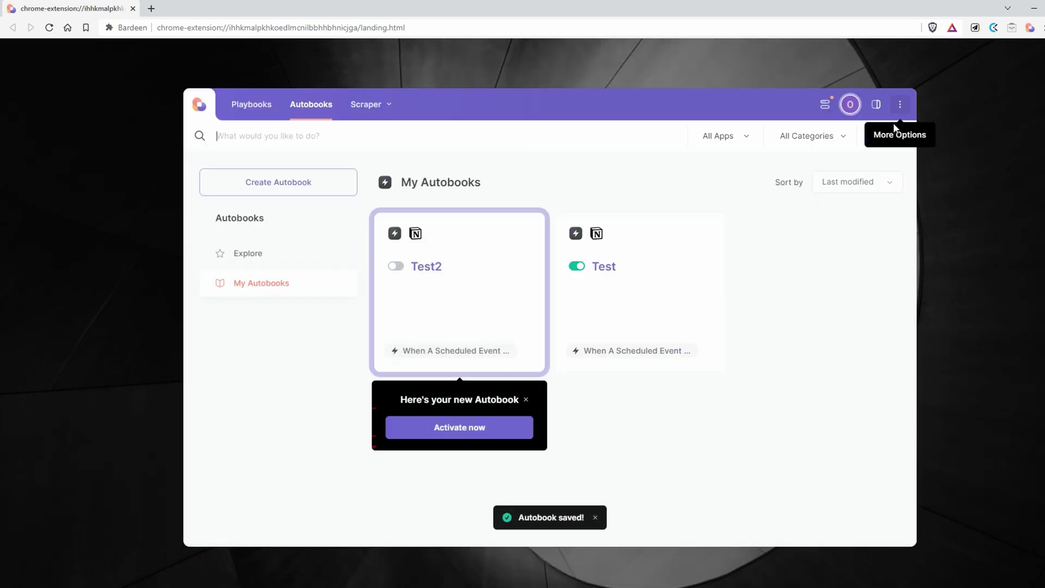
pyautogui.click(402, 266)
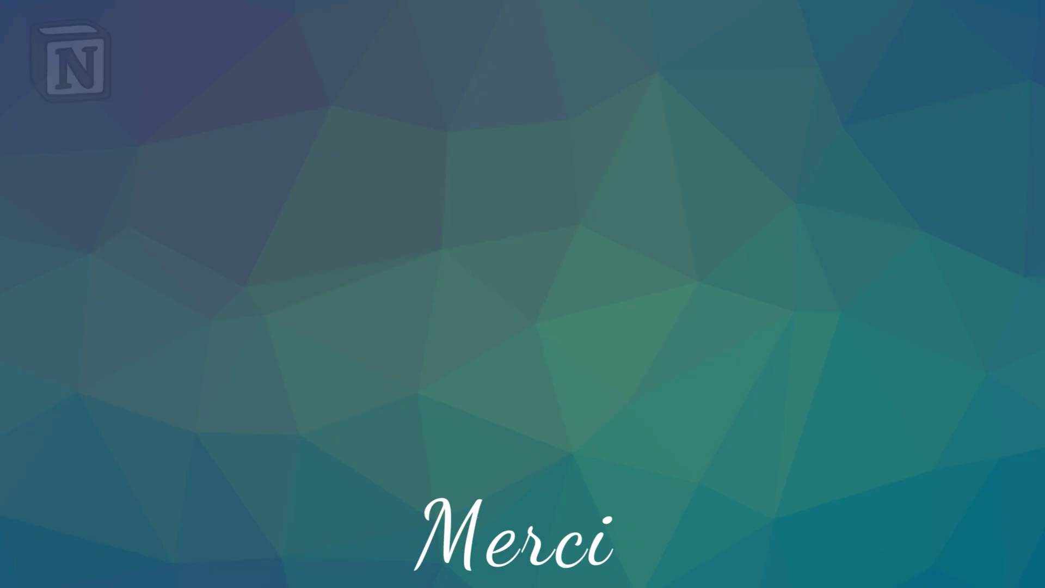